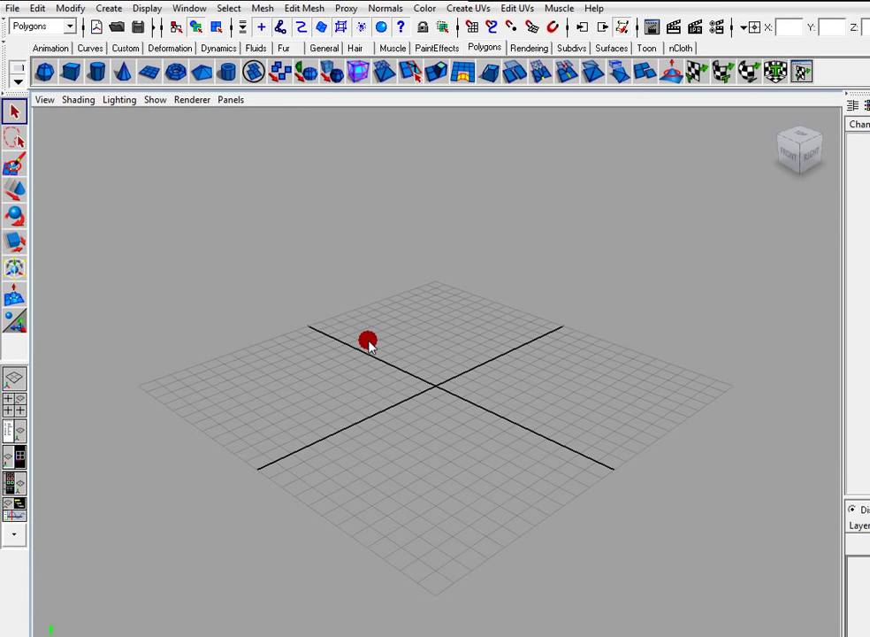
# Draw an upright NURBS plane near the origin in the maximized front view
pyautogui.press('space')
pyautogui.press('space')
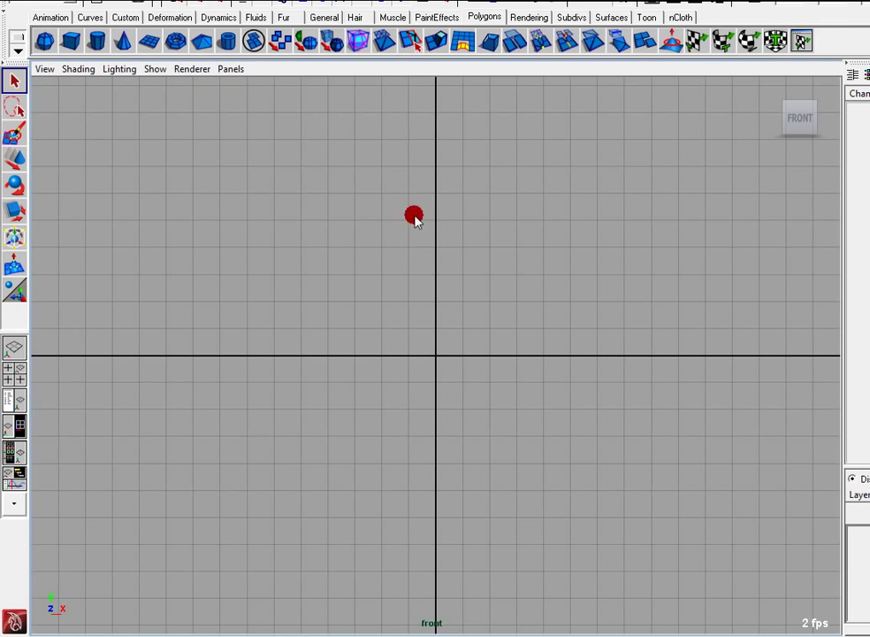
pyautogui.click(593, 65)
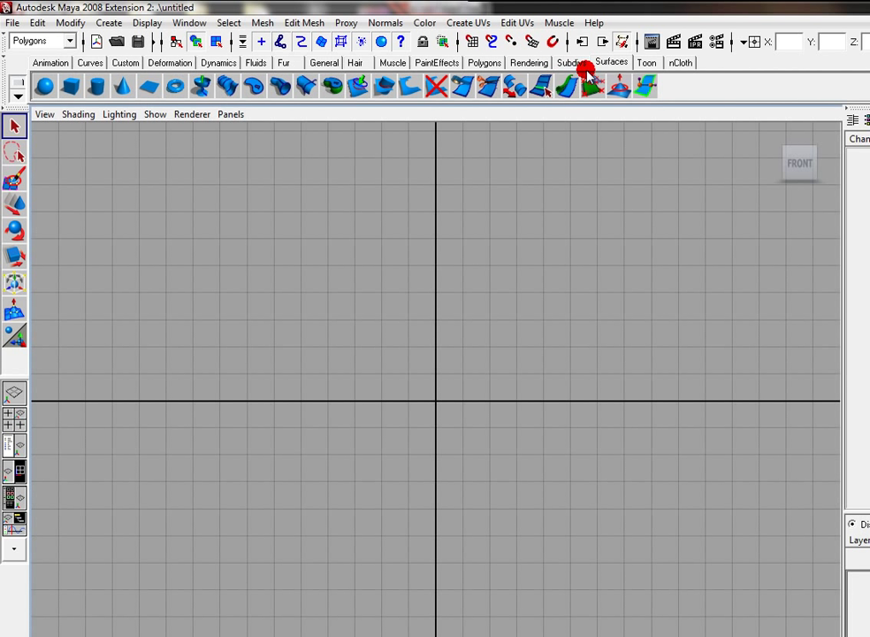
pyautogui.click(146, 84)
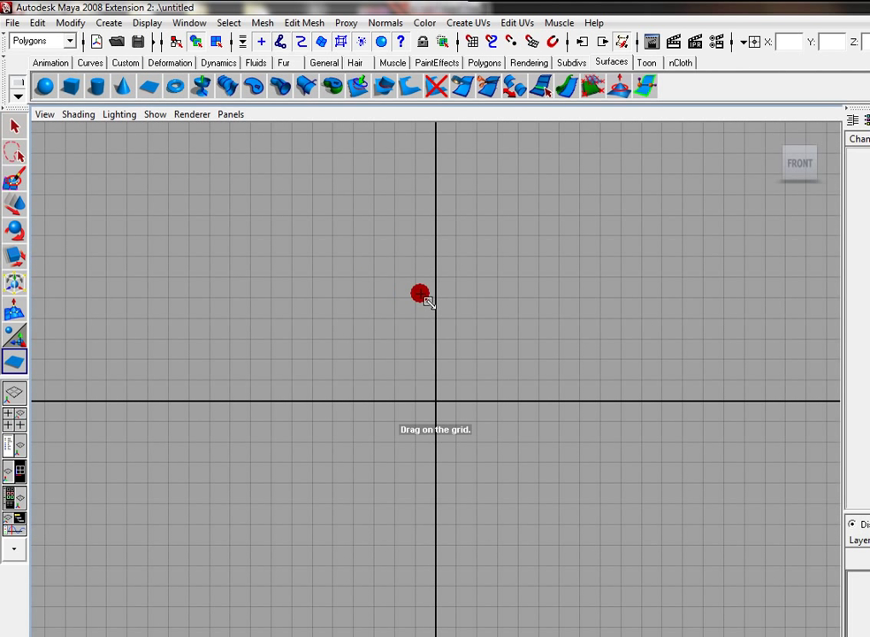
pyautogui.moveTo(371, 256)
pyautogui.mouseDown()
pyautogui.moveTo(529, 440)
pyautogui.moveTo(517, 446)
pyautogui.mouseUp()
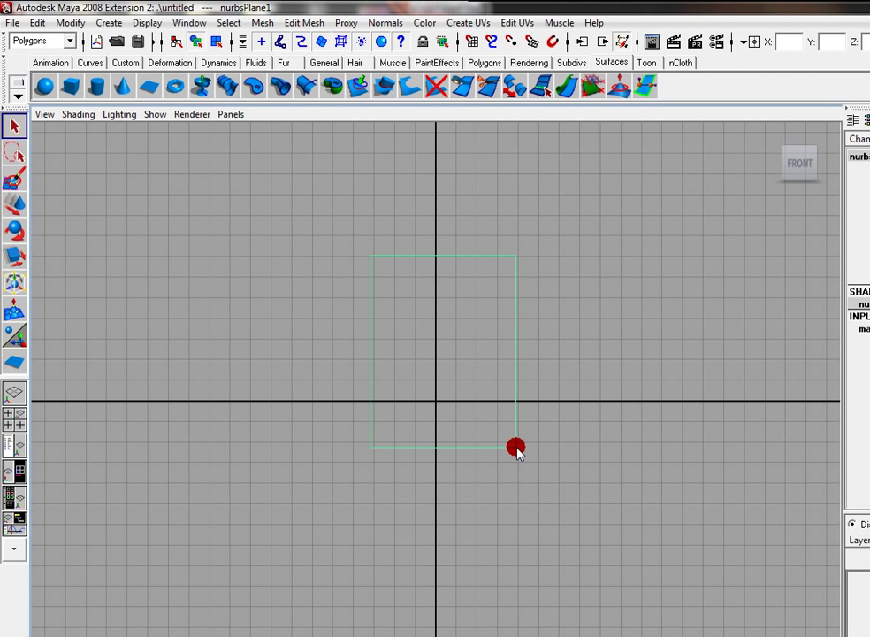
# Shade the plane and assign it a new Lambert material
pyautogui.press('5')
pyautogui.rightClick(435, 309)
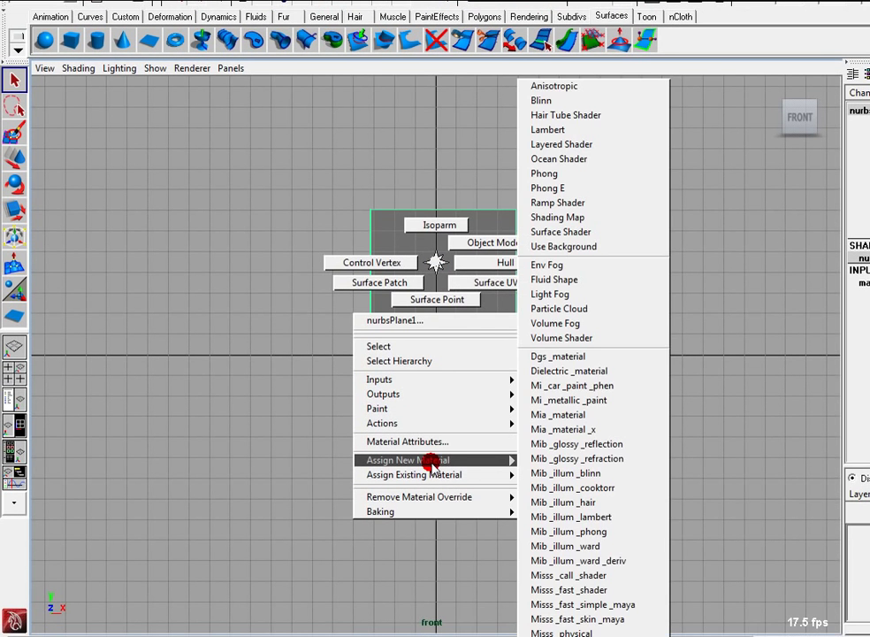
pyautogui.moveTo(437, 312)
pyautogui.mouseDown(button='right')
pyautogui.moveTo(522, 459)
pyautogui.moveTo(563, 161)
pyautogui.mouseUp(button='right')
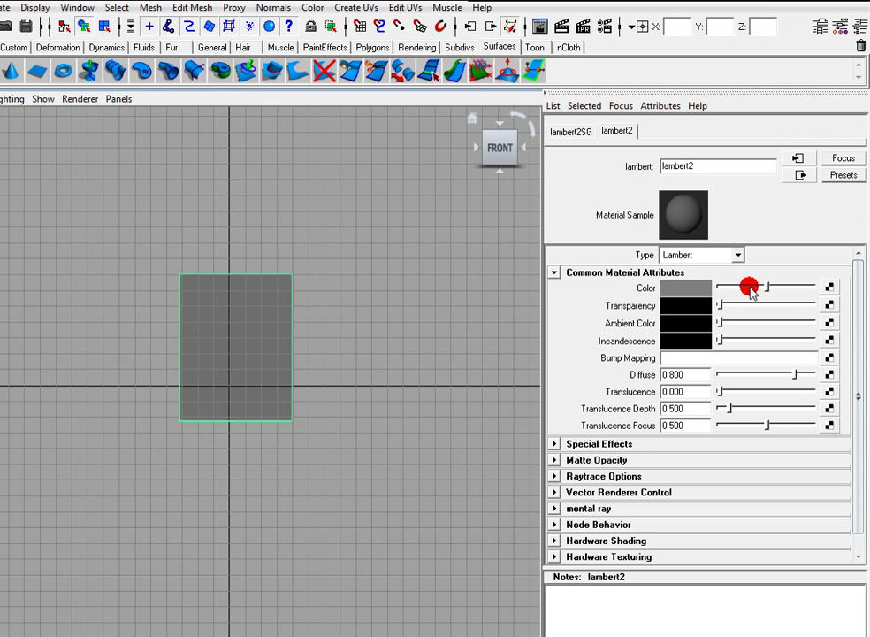
# Map street-lamp003.jpg from the Desktop as the Lambert's colour file texture
pyautogui.click(827, 286)
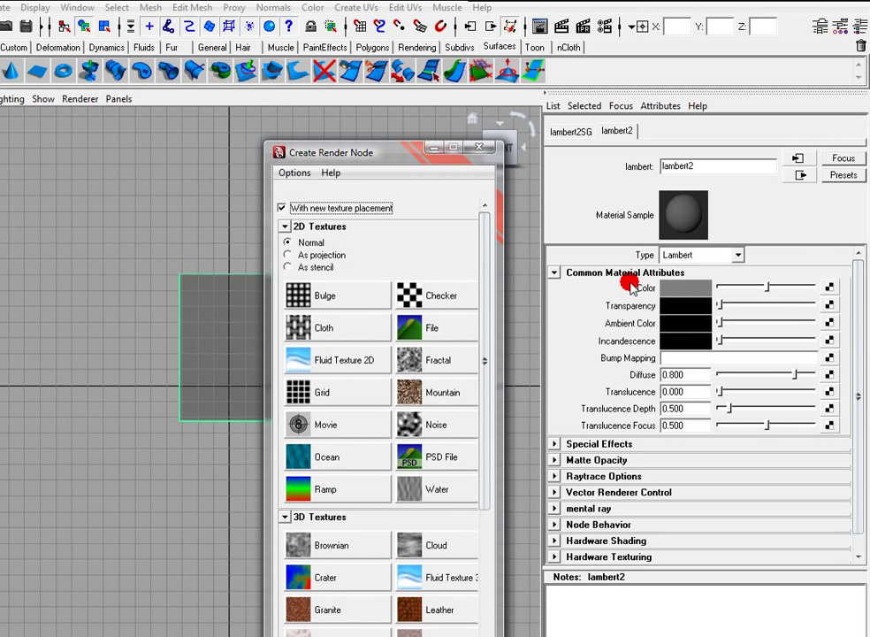
pyautogui.click(428, 329)
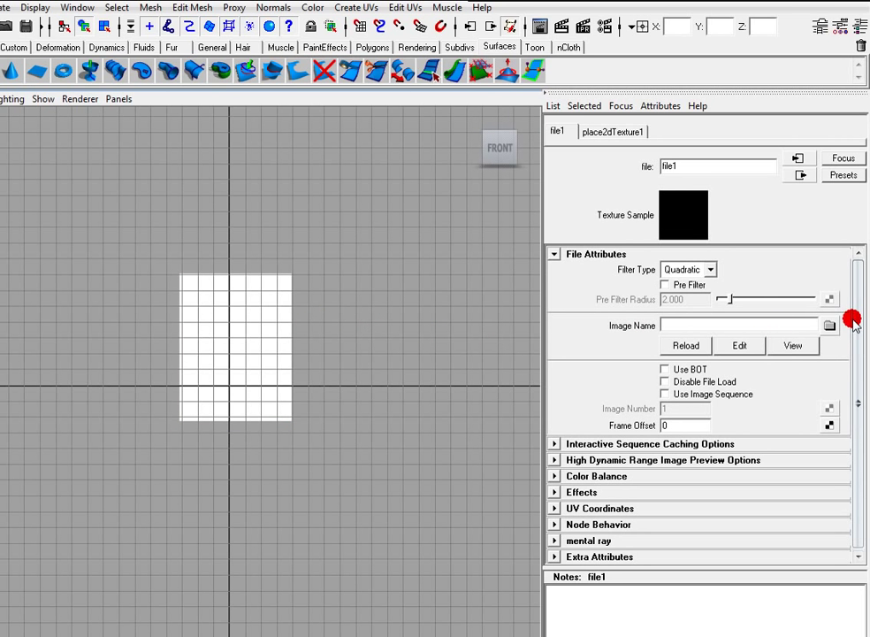
pyautogui.click(830, 326)
pyautogui.click(234, 329)
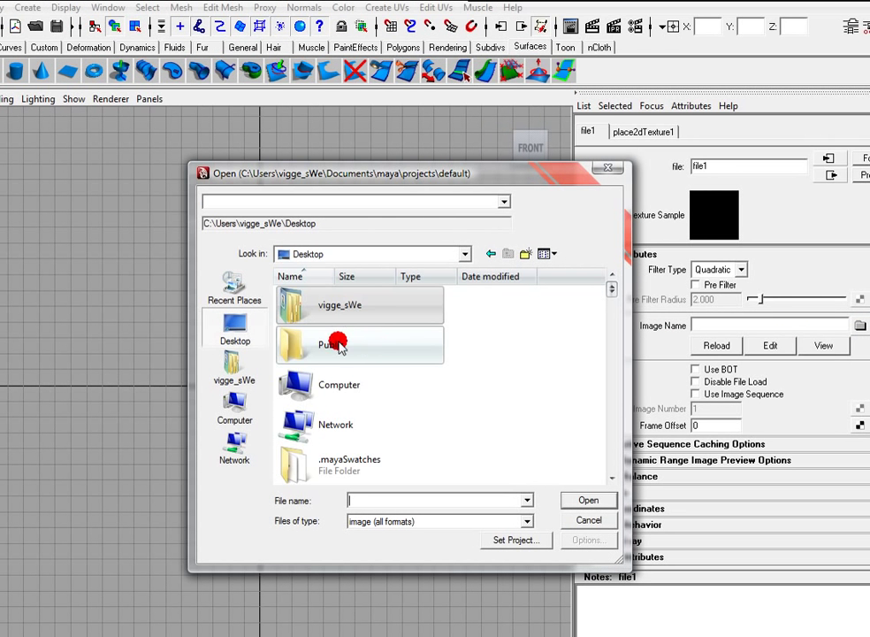
pyautogui.scroll(-5, 442, 354)
pyautogui.scroll(-5, 442, 371)
pyautogui.scroll(-5, 376, 389)
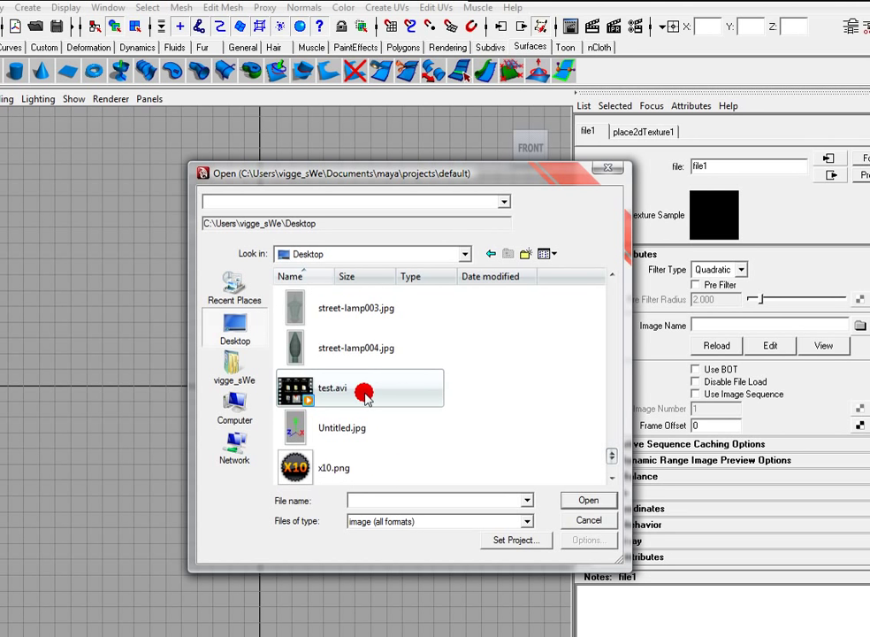
pyautogui.doubleClick(342, 310)
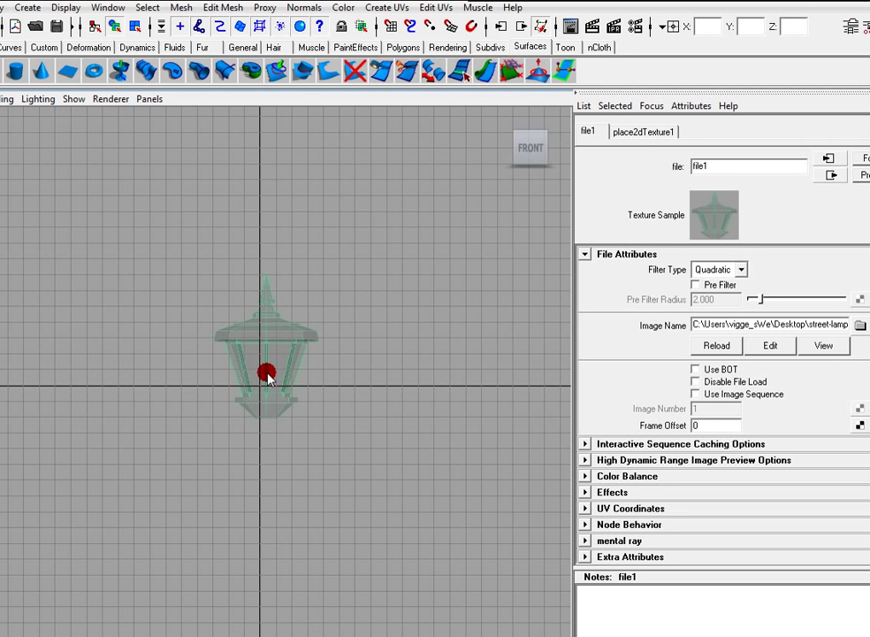
pyautogui.click(261, 352)
# Maximize the perspective view with textured display, facing the reference plane
pyautogui.press('space')
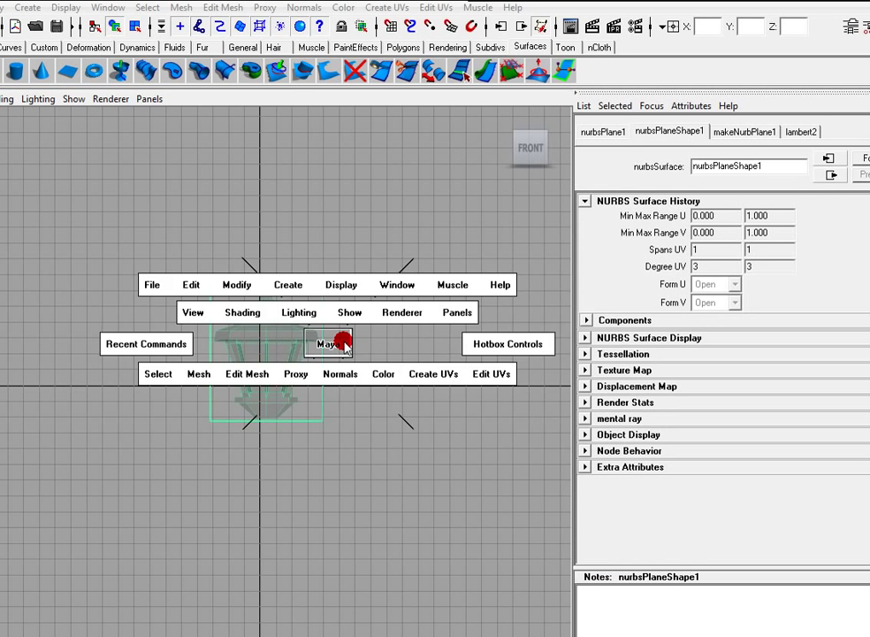
pyautogui.press('space')
pyautogui.press('6')
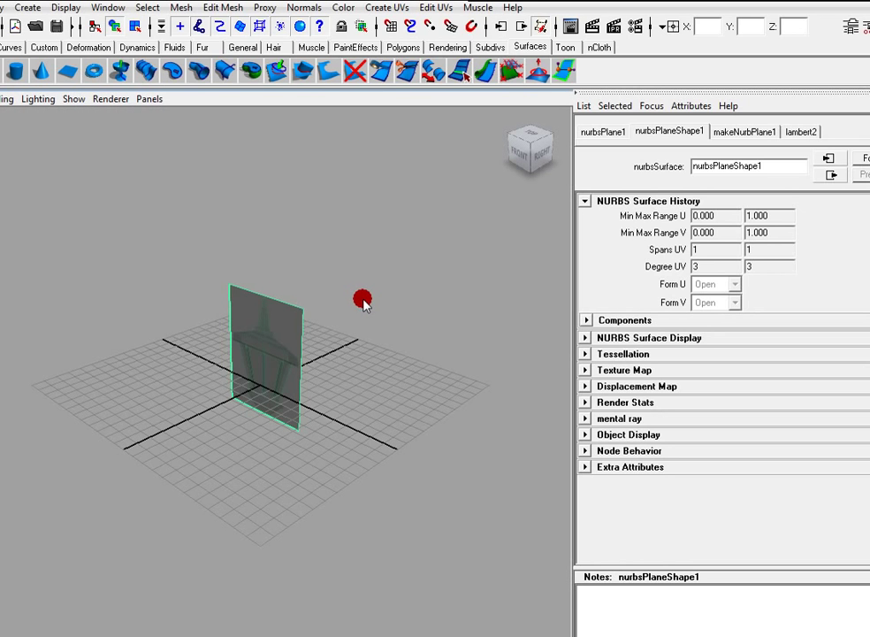
pyautogui.moveTo(380, 325)
pyautogui.keyDown('alt'); pyautogui.mouseDown()
pyautogui.moveTo(359, 349)
pyautogui.moveTo(210, 326)
pyautogui.mouseUp(); pyautogui.keyUp('alt')
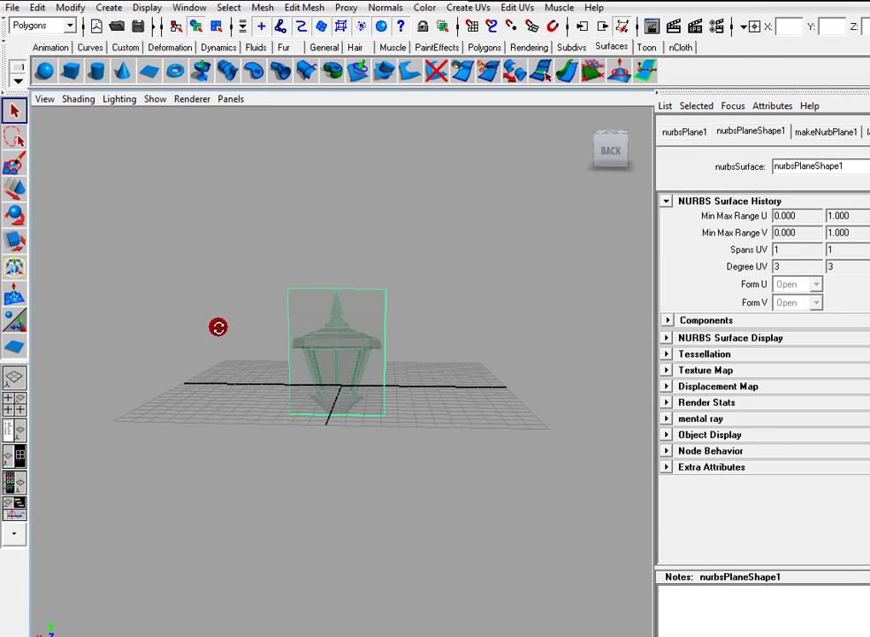
pyautogui.scroll(3, 241, 327)
pyautogui.scroll(-1, 236, 330)
pyautogui.scroll(-2, 235, 330)
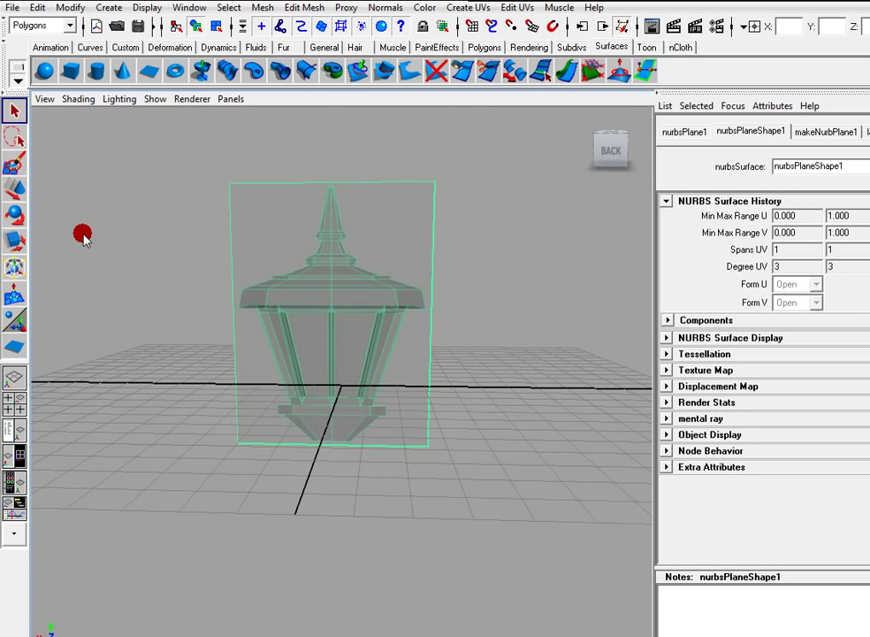
# Stretch the plane taller and raise it so the lamp base sits on the grid
pyautogui.click(14, 239)
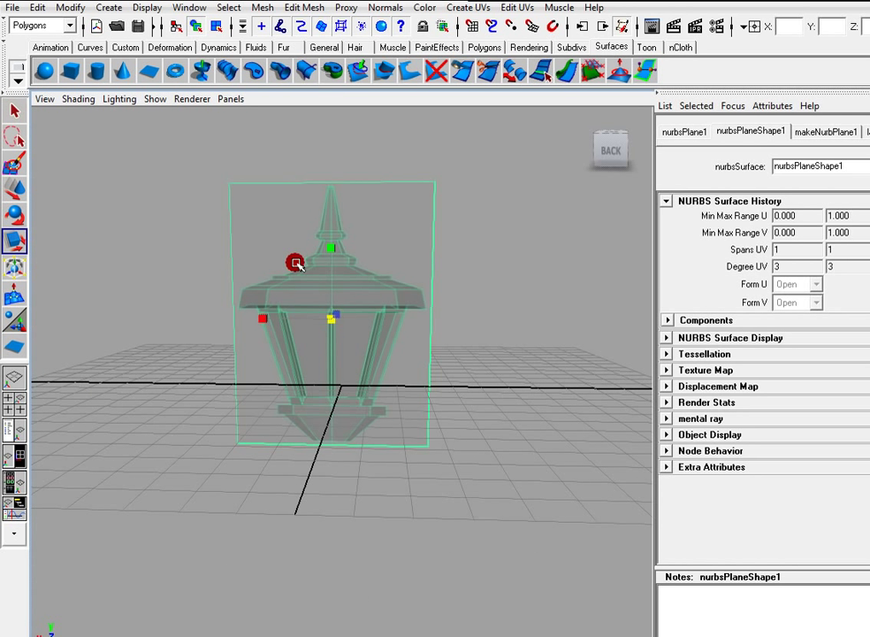
pyautogui.moveTo(332, 251); pyautogui.dragTo(327, 235)
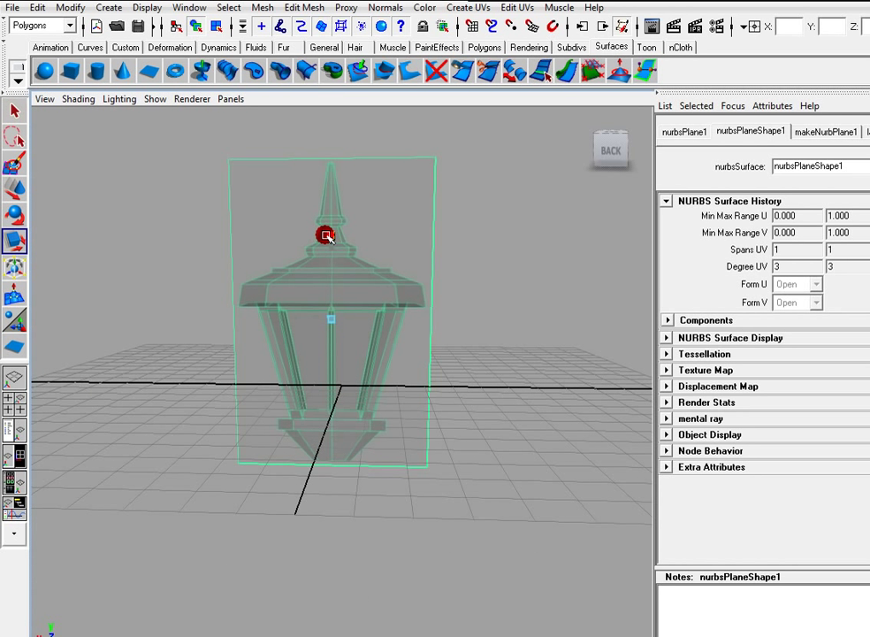
pyautogui.click(16, 193)
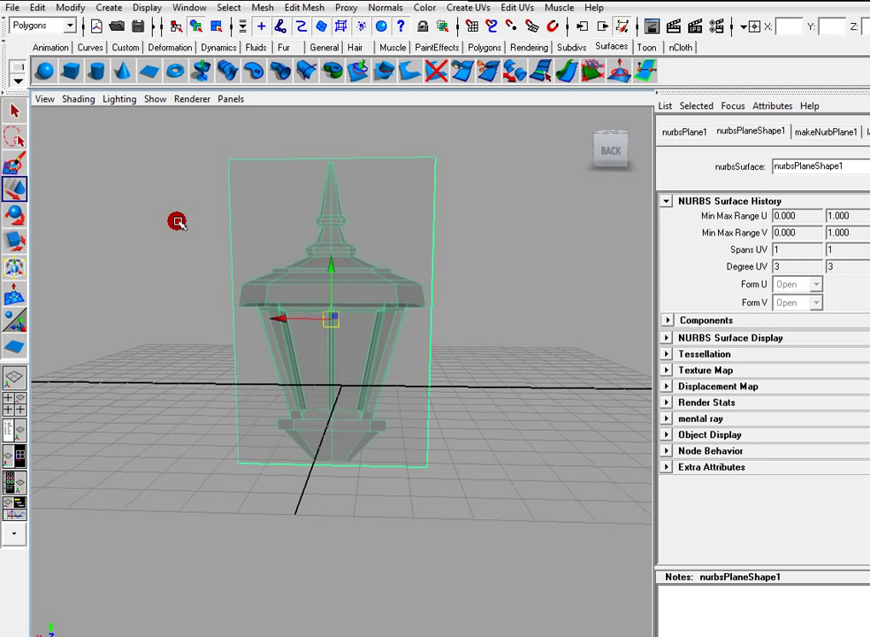
pyautogui.moveTo(329, 268); pyautogui.dragTo(326, 182)
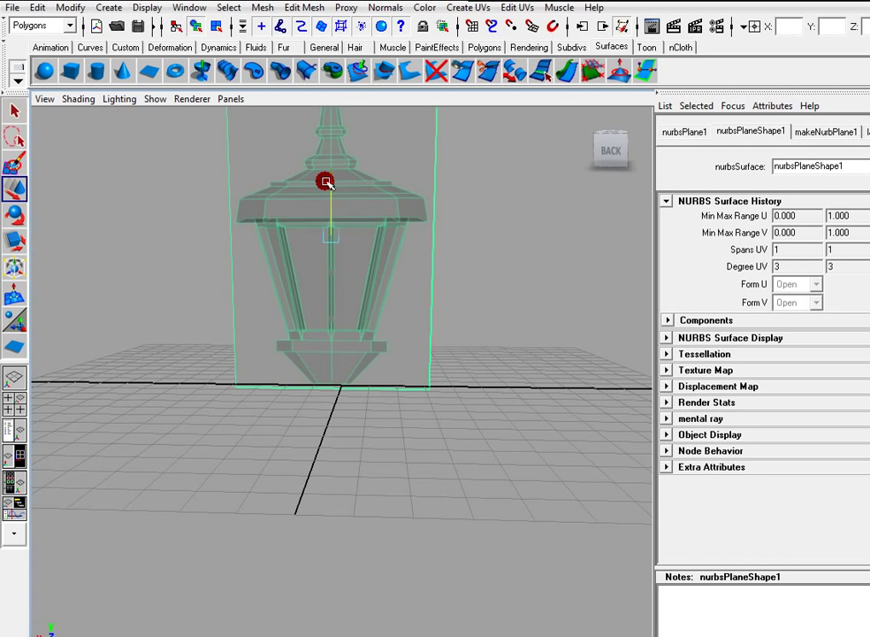
pyautogui.moveTo(280, 233); pyautogui.dragTo(288, 232)
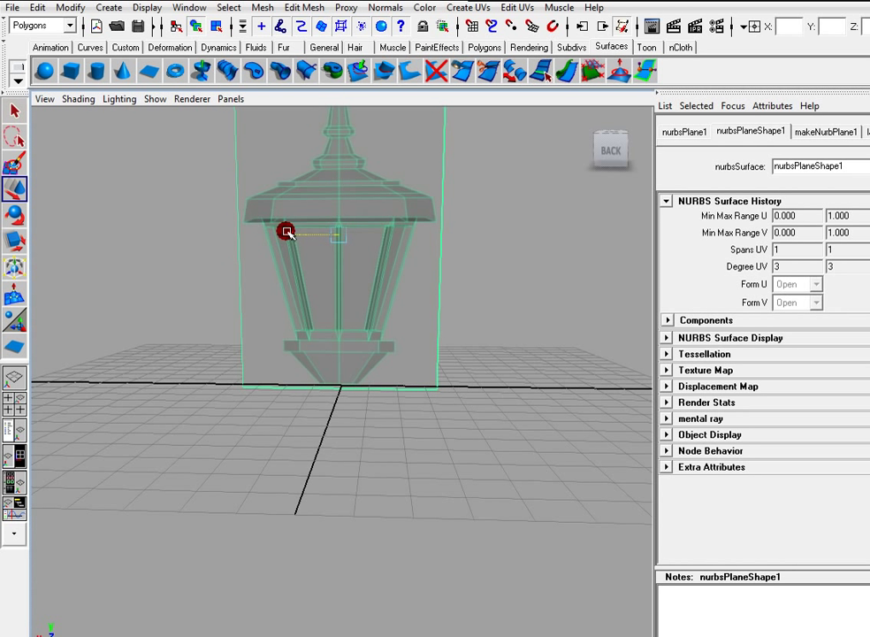
# Fine-tune the plane's sideways position
pyautogui.scroll(2, 380, 384)
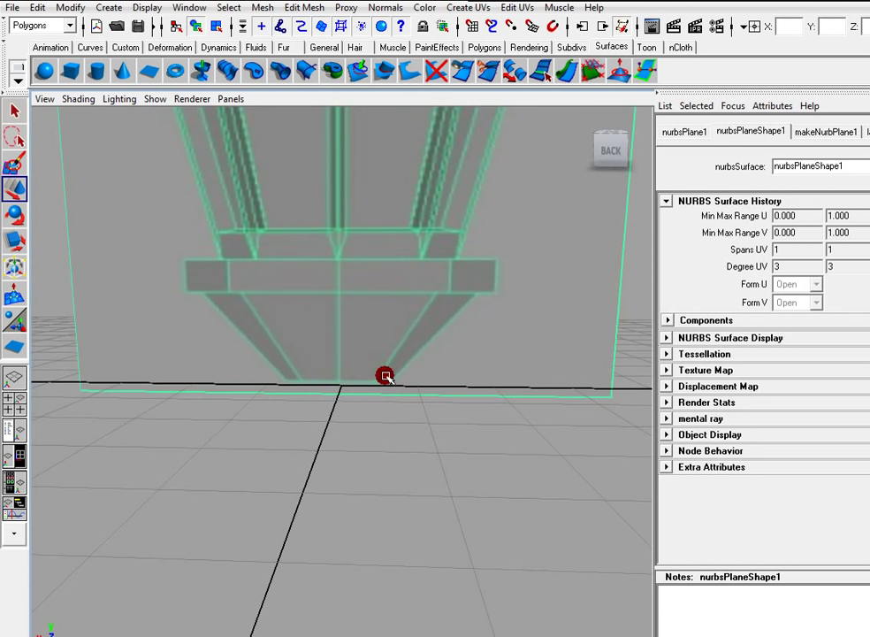
pyautogui.scroll(1, 384, 375)
pyautogui.scroll(2, 389, 359)
pyautogui.scroll(1, 385, 372)
pyautogui.scroll(-2, 384, 372)
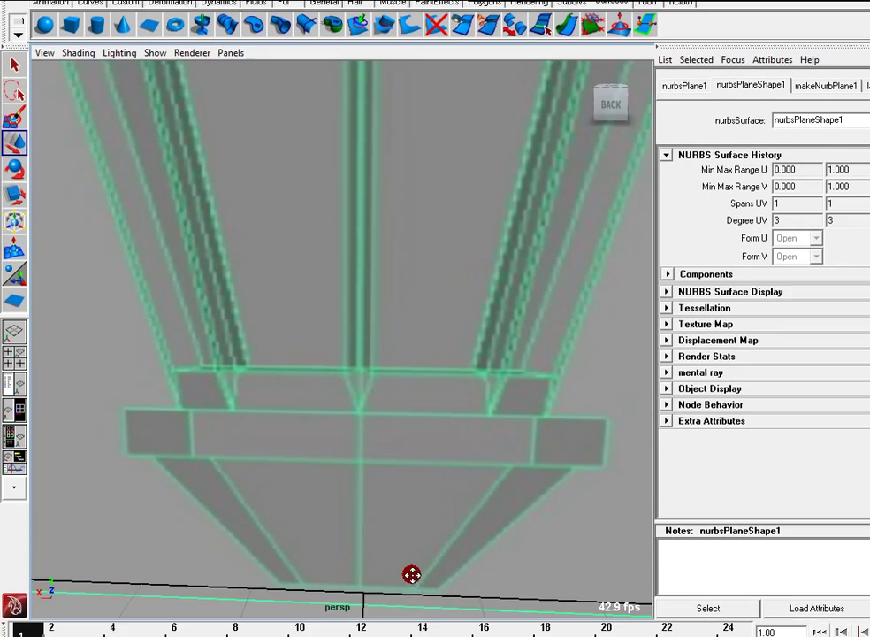
pyautogui.scroll(-1, 383, 403)
pyautogui.scroll(-1, 360, 177)
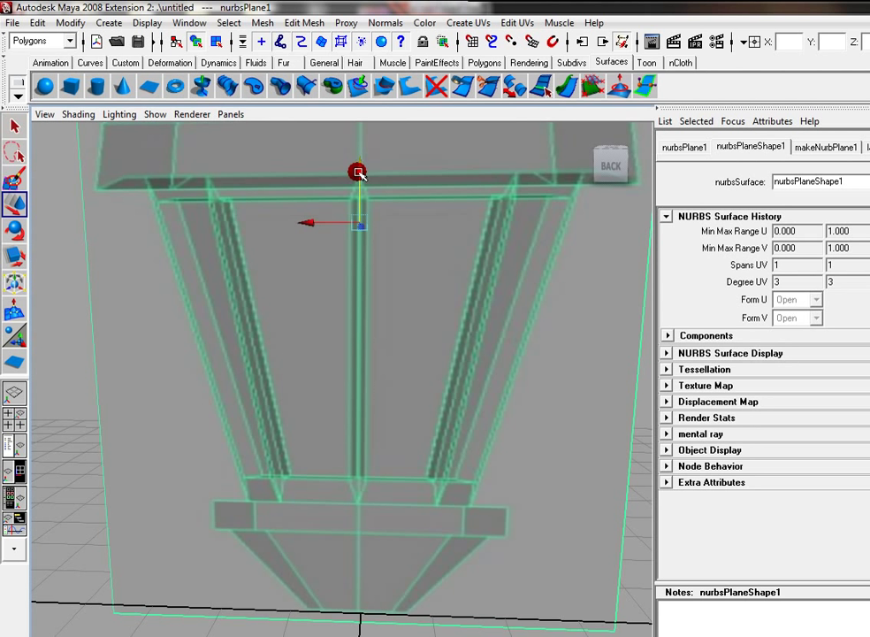
pyautogui.moveTo(311, 224); pyautogui.dragTo(315, 225)
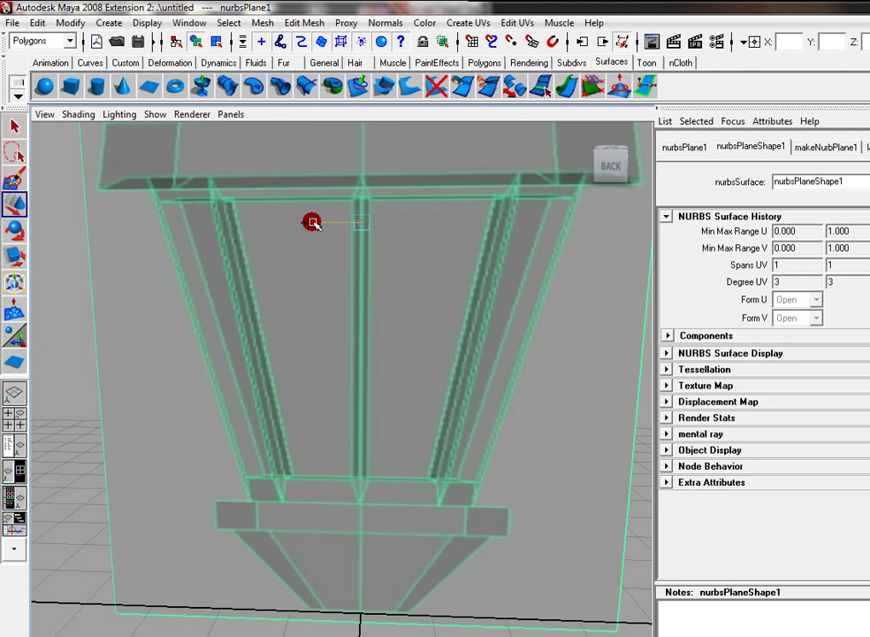
pyautogui.scroll(-2, 313, 223)
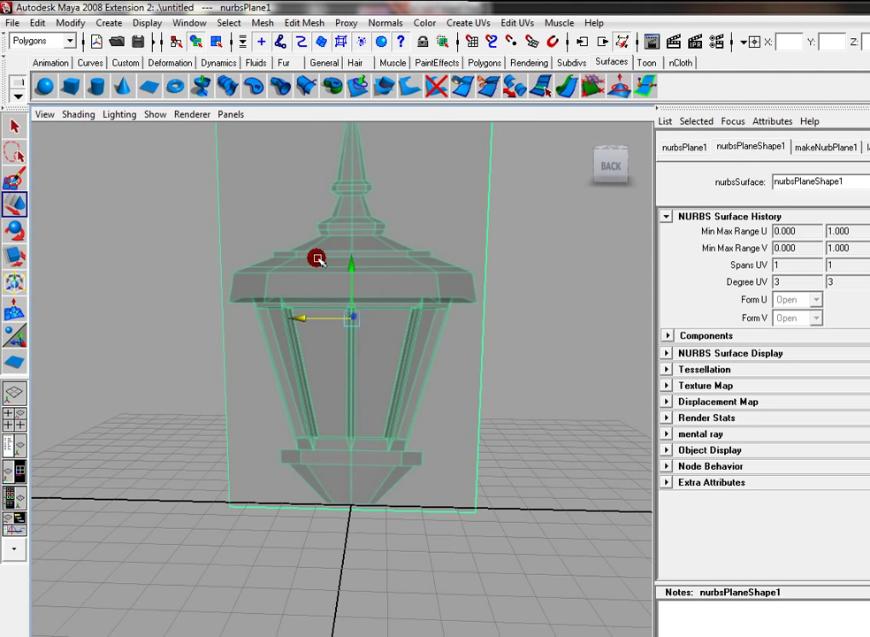
# Duplicate the plane as nurbsPlane2, rotate it 90° in Y, and clear the selection
pyautogui.hotkey('ctrl', 'd')
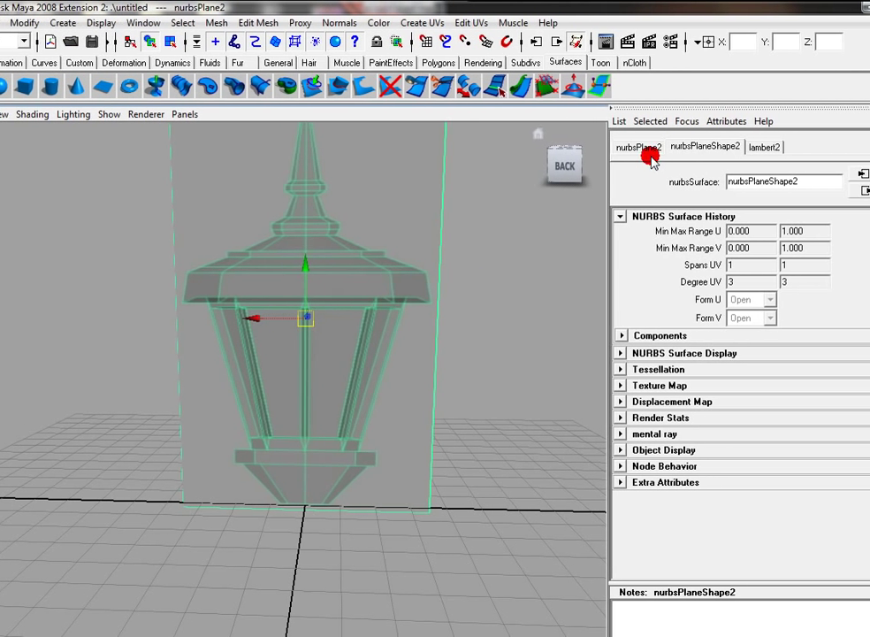
pyautogui.click(625, 148)
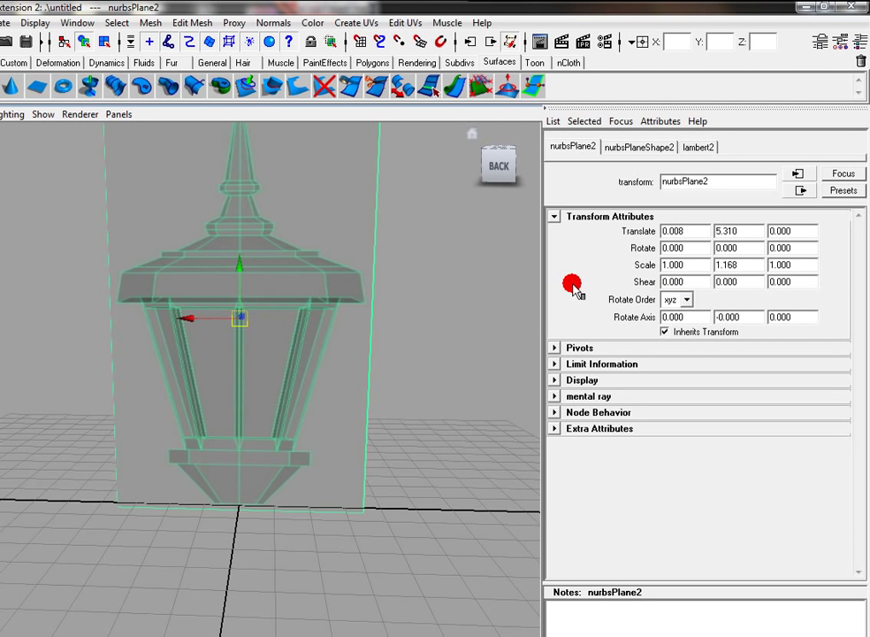
pyautogui.click(747, 268)
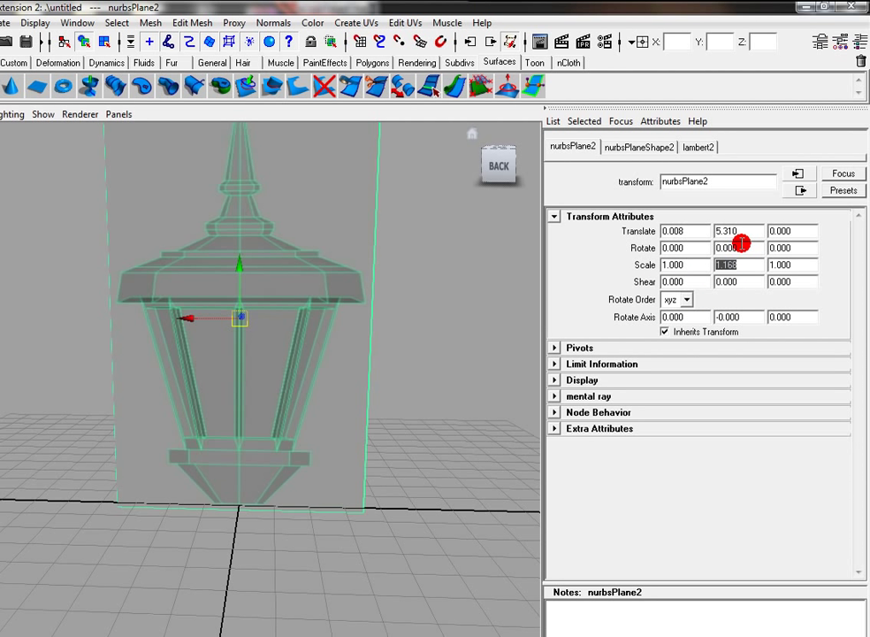
pyautogui.click(740, 248)
pyautogui.write('90')
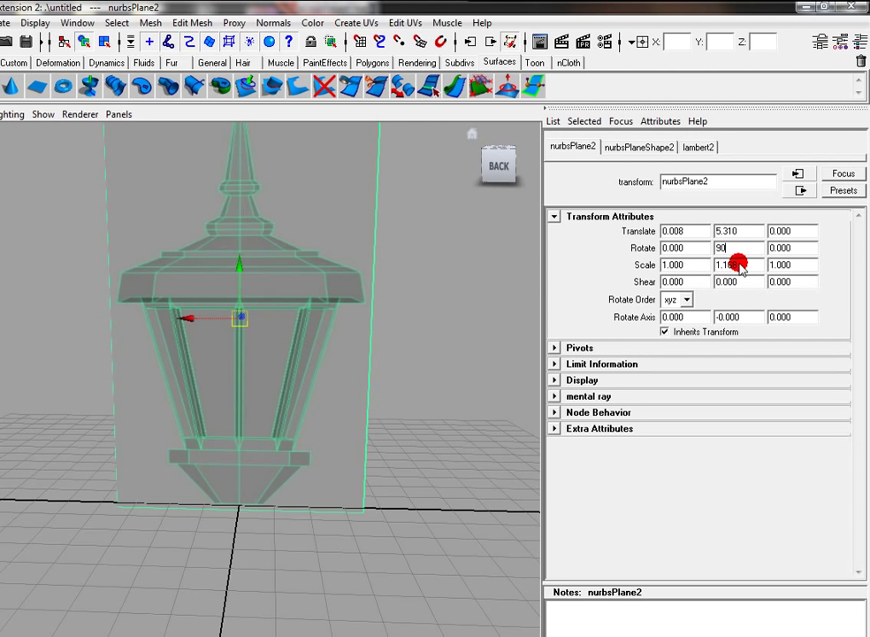
pyautogui.press('Return')
pyautogui.moveTo(445, 351)
pyautogui.keyDown('alt'); pyautogui.mouseDown()
pyautogui.moveTo(243, 361)
pyautogui.moveTo(345, 355)
pyautogui.moveTo(232, 351)
pyautogui.moveTo(230, 329)
pyautogui.moveTo(211, 360)
pyautogui.moveTo(220, 368)
pyautogui.moveTo(128, 367)
pyautogui.moveTo(179, 357)
pyautogui.moveTo(204, 374)
pyautogui.mouseUp(); pyautogui.keyUp('alt')
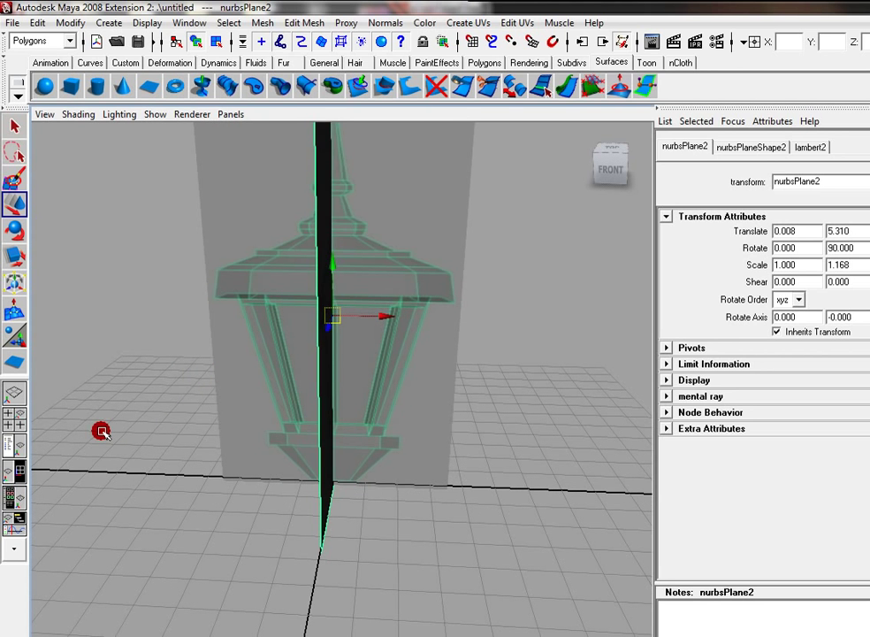
pyautogui.click(101, 431)
pyautogui.click(13, 124)
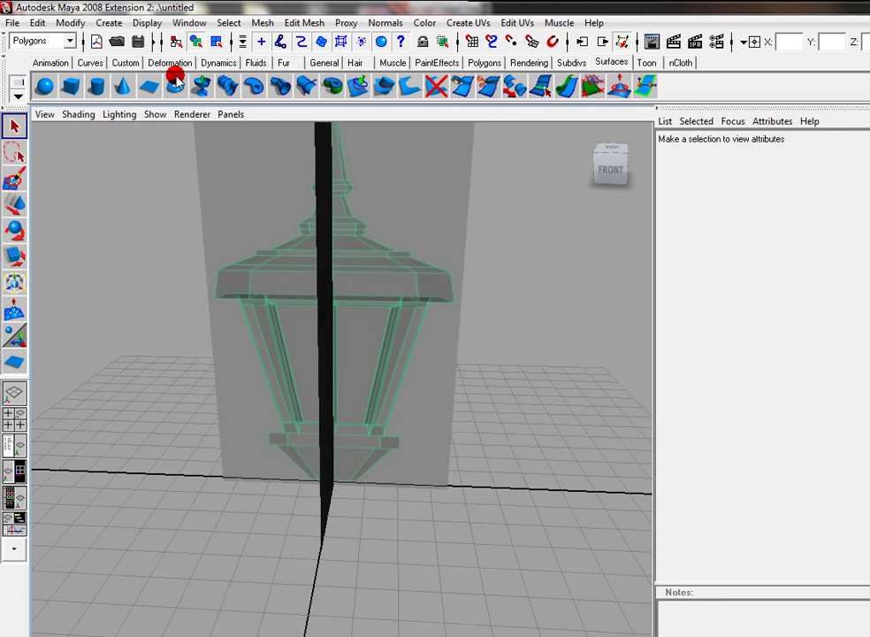
# Draw a flat 8-sided polygon cylinder, pCylinder1, on the grid in front of the lantern
pyautogui.click(485, 63)
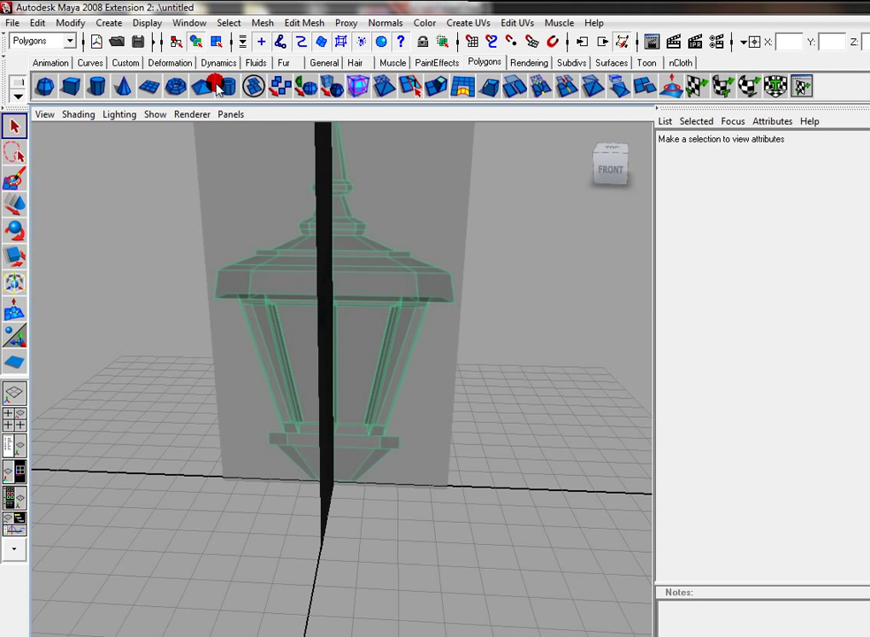
pyautogui.click(109, 22)
pyautogui.moveTo(146, 60)
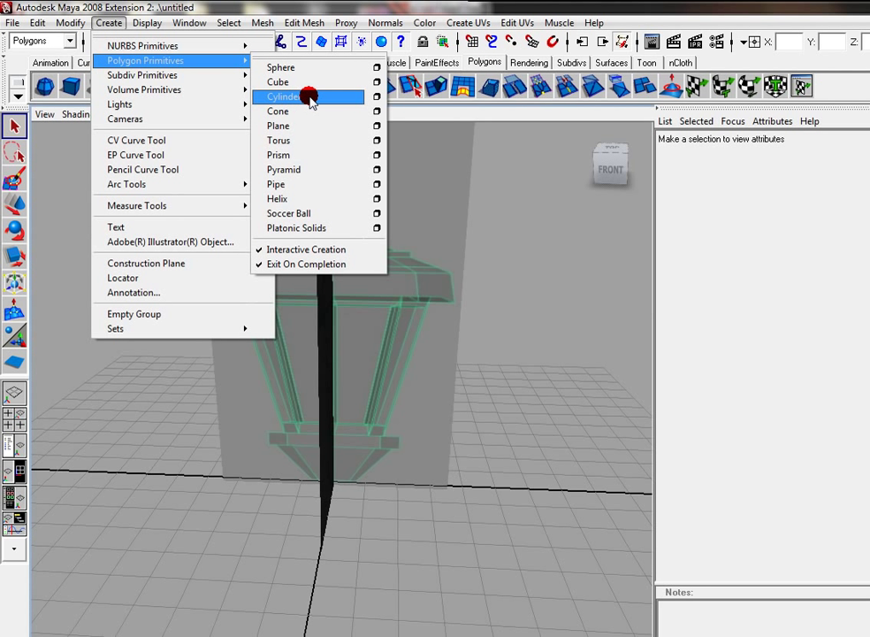
pyautogui.click(375, 98)
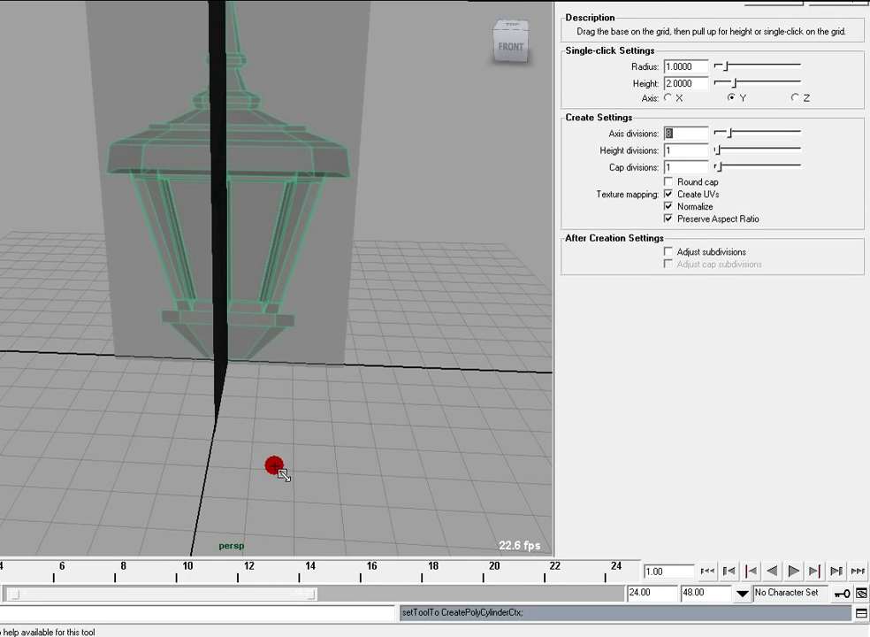
pyautogui.moveTo(275, 461)
pyautogui.mouseDown()
pyautogui.moveTo(294, 476)
pyautogui.moveTo(301, 469)
pyautogui.mouseUp()
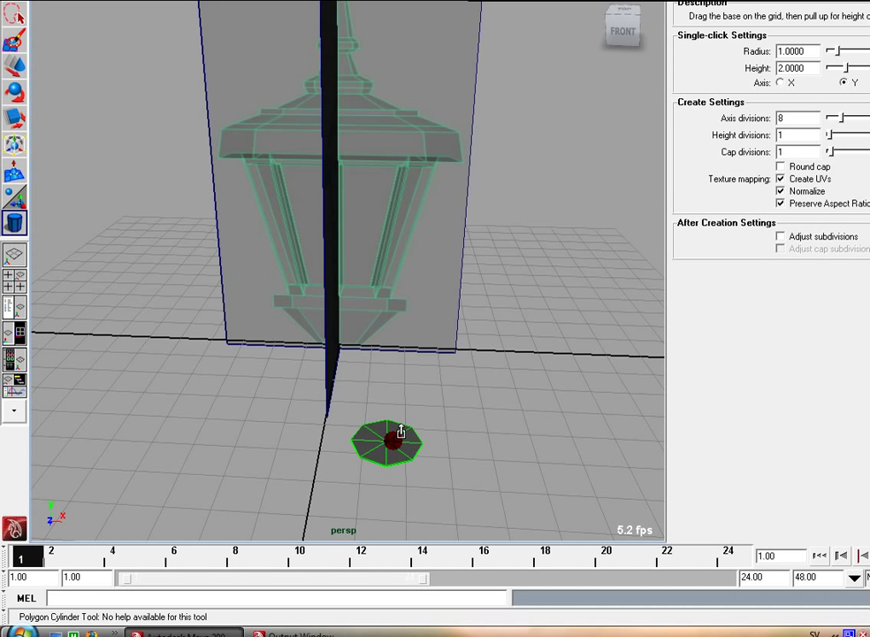
pyautogui.click(396, 430)
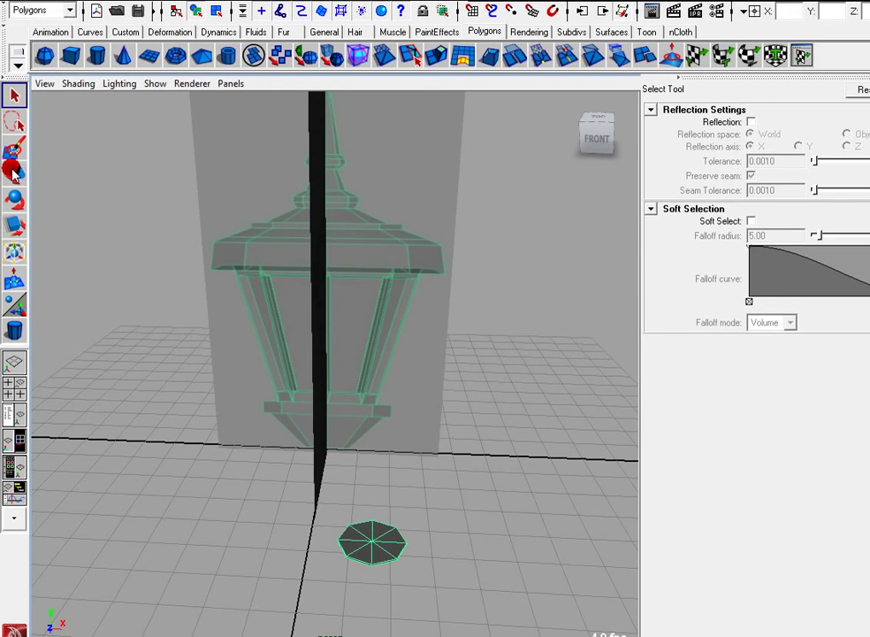
# Move the cylinder under the lantern's pointed bottom tip
pyautogui.click(14, 63)
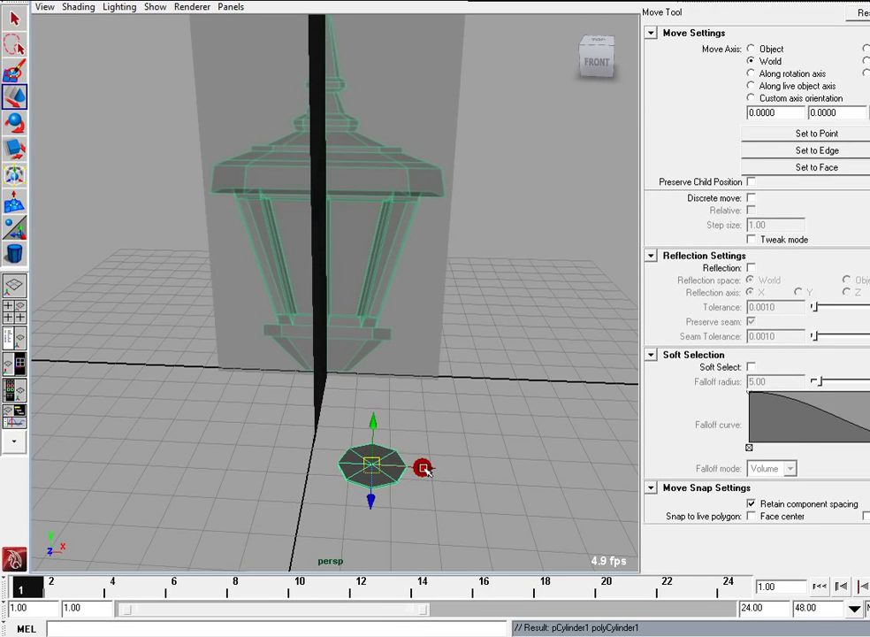
pyautogui.moveTo(425, 470); pyautogui.dragTo(363, 469)
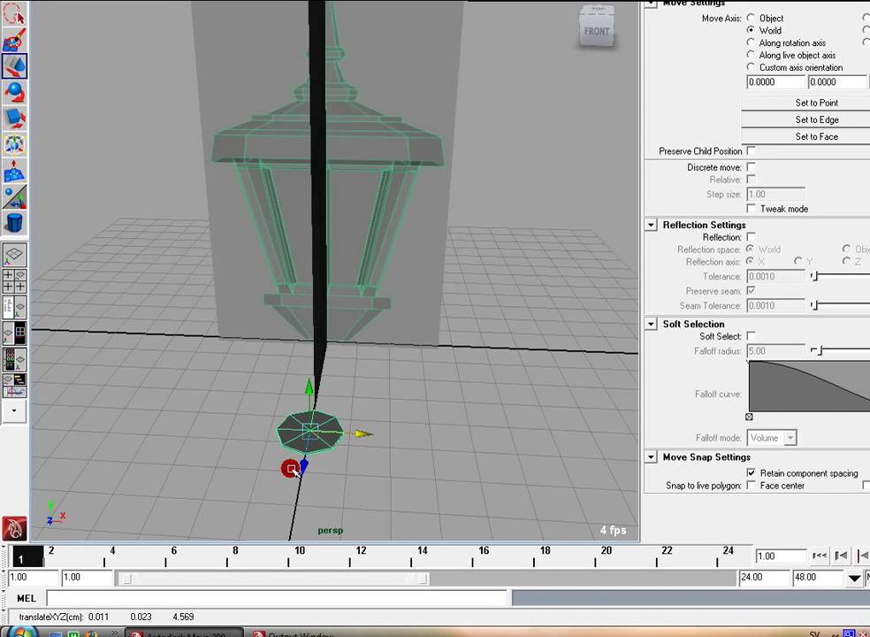
pyautogui.moveTo(291, 466); pyautogui.dragTo(318, 361)
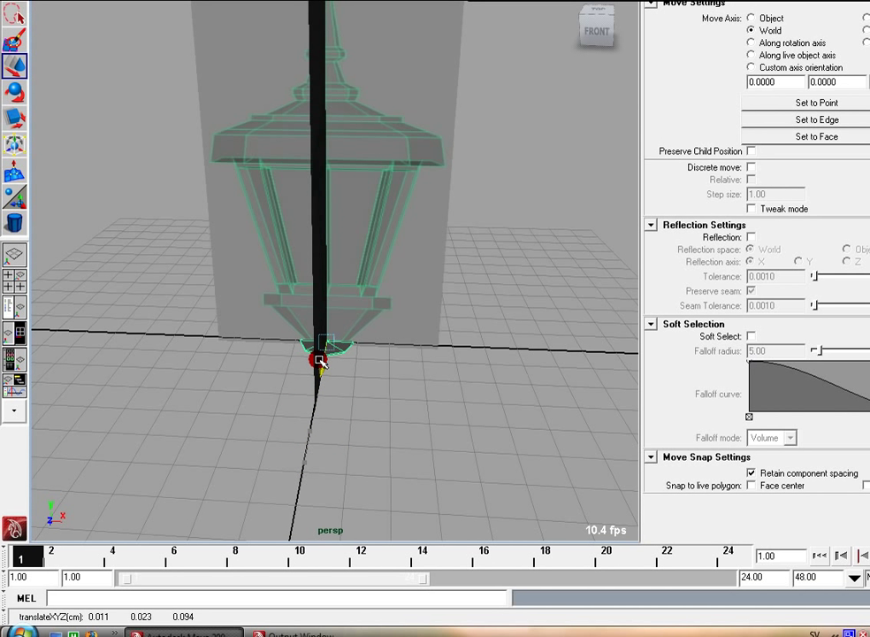
pyautogui.scroll(3, 346, 361)
pyautogui.keyDown('alt'); pyautogui.moveTo(379, 364); pyautogui.dragTo(375, 353); pyautogui.keyUp('alt')
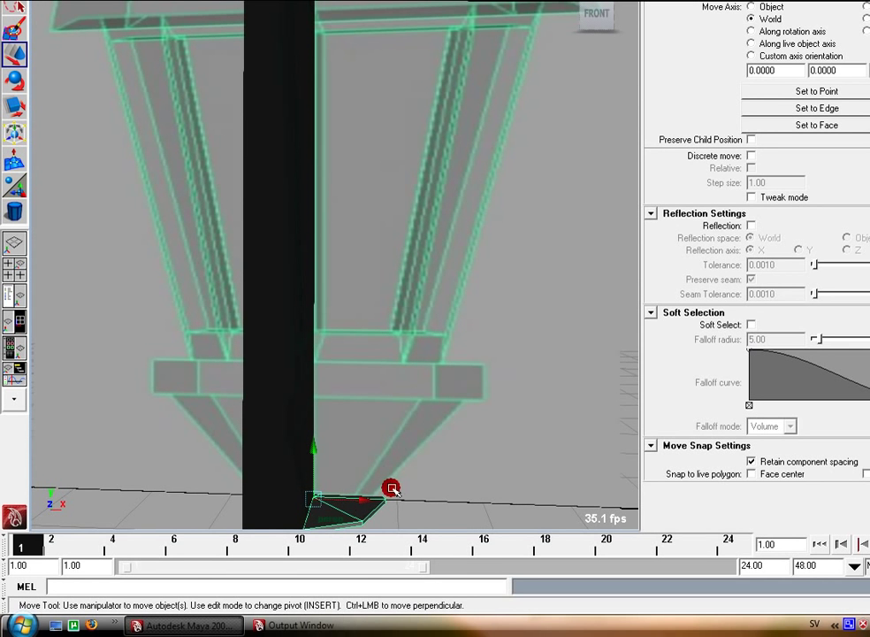
pyautogui.moveTo(392, 489)
pyautogui.keyDown('alt'); pyautogui.mouseDown(button='middle')
pyautogui.moveTo(422, 437)
pyautogui.moveTo(390, 431)
pyautogui.mouseUp(button='middle'); pyautogui.keyUp('alt')
pyautogui.moveTo(390, 431)
pyautogui.keyDown('alt'); pyautogui.mouseDown()
pyautogui.moveTo(386, 479)
pyautogui.moveTo(359, 479)
pyautogui.moveTo(315, 431)
pyautogui.moveTo(322, 433)
pyautogui.mouseUp(); pyautogui.keyUp('alt')
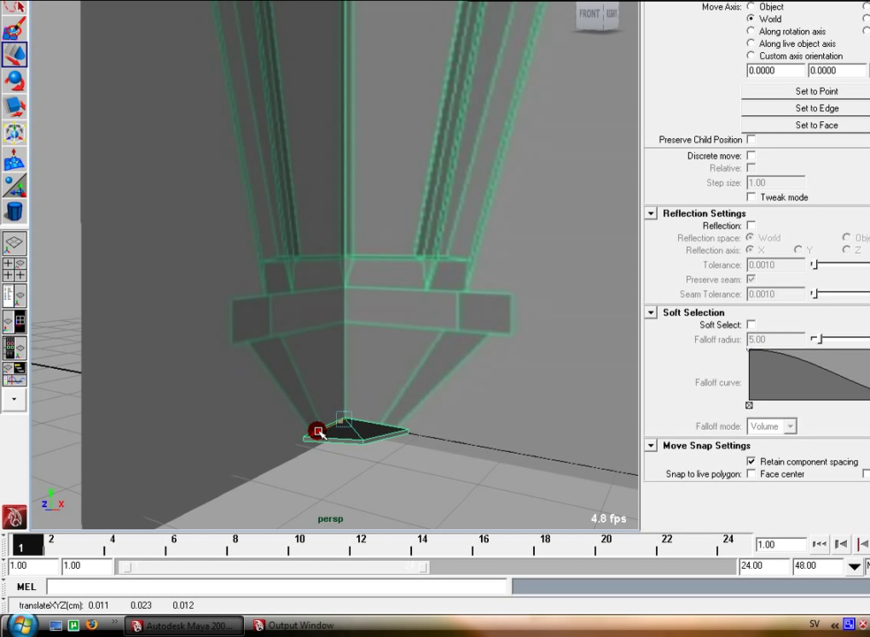
pyautogui.moveTo(318, 432)
pyautogui.keyDown('alt'); pyautogui.mouseDown()
pyautogui.moveTo(402, 470)
pyautogui.moveTo(443, 470)
pyautogui.mouseUp(); pyautogui.keyUp('alt')
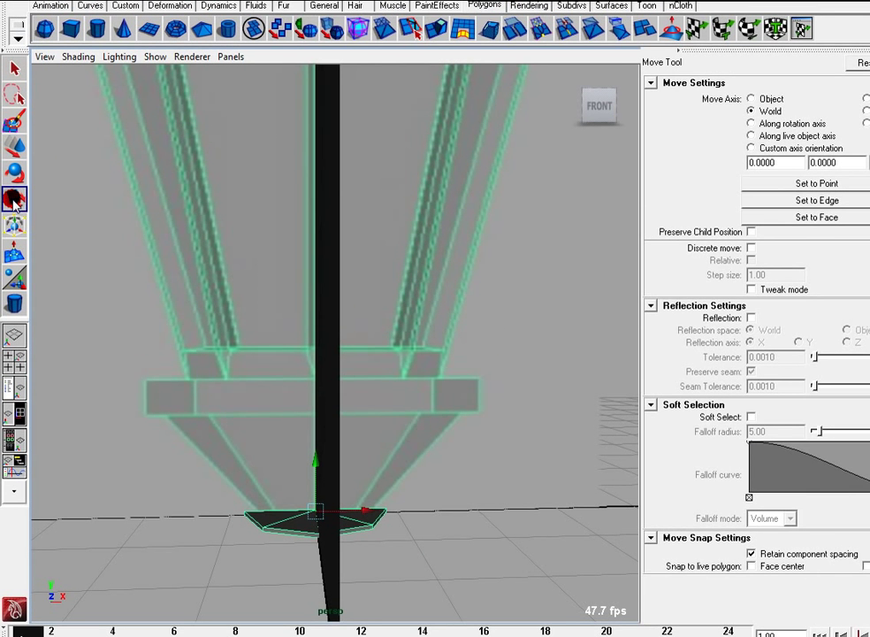
# Scale the disk in X and Z to about 0.83 to match the tip's width
pyautogui.click(13, 200)
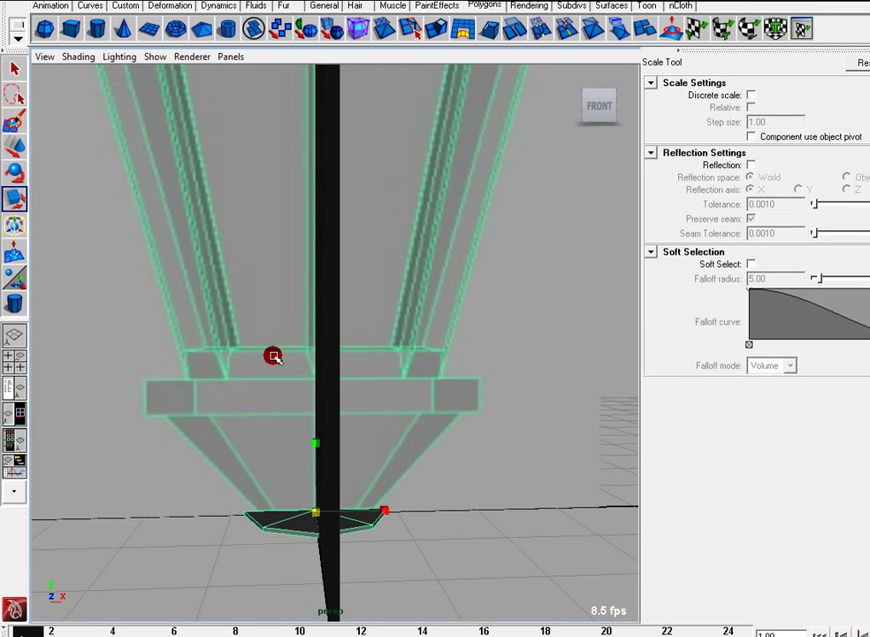
pyautogui.moveTo(389, 464); pyautogui.dragTo(375, 464)
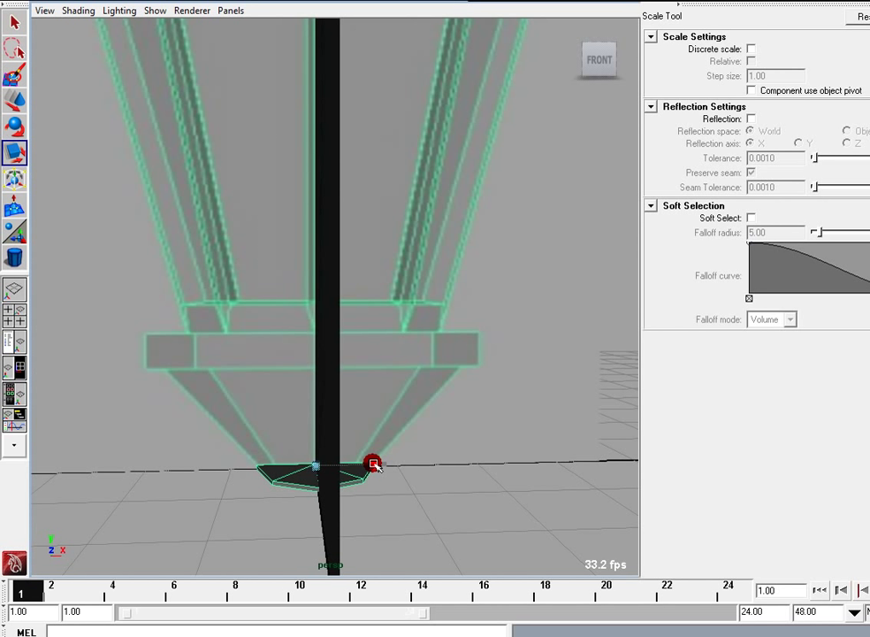
pyautogui.keyDown('alt'); pyautogui.moveTo(439, 472); pyautogui.dragTo(267, 475); pyautogui.keyUp('alt')
pyautogui.moveTo(316, 458)
pyautogui.mouseDown()
pyautogui.moveTo(336, 460)
pyautogui.moveTo(311, 469)
pyautogui.mouseUp()
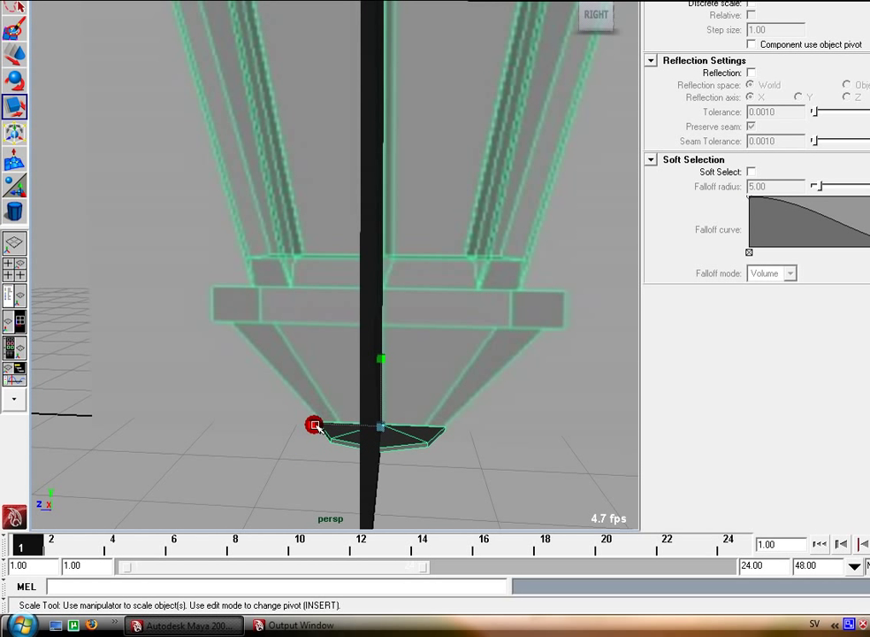
pyautogui.moveTo(314, 427)
pyautogui.mouseDown()
pyautogui.moveTo(326, 451)
pyautogui.moveTo(476, 450)
pyautogui.moveTo(466, 452)
pyautogui.mouseUp()
pyautogui.click(285, 445)
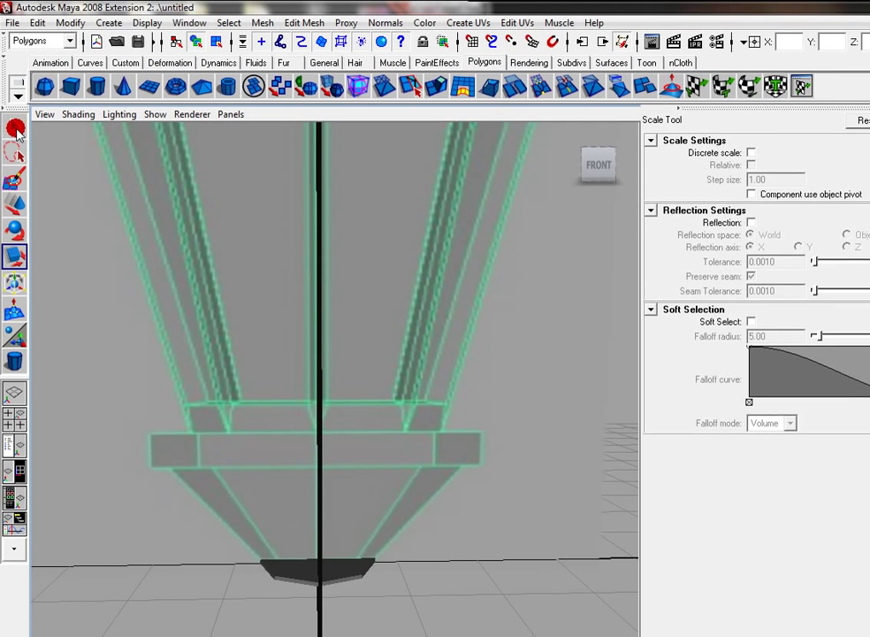
# Select the bottom disk's face, orbiting around the lantern tip to check it
pyautogui.click(15, 13)
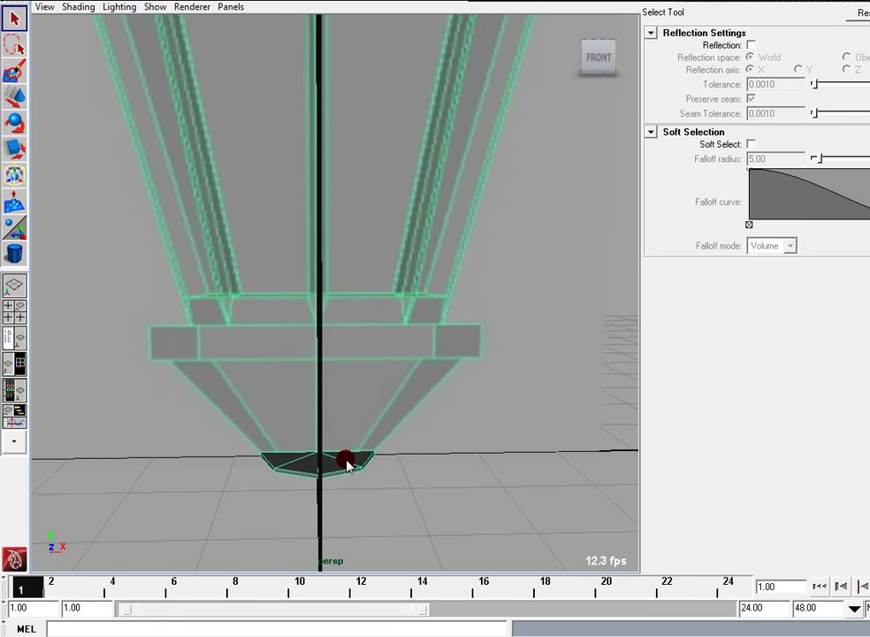
pyautogui.moveTo(346, 464); pyautogui.dragTo(349, 416, button='right')
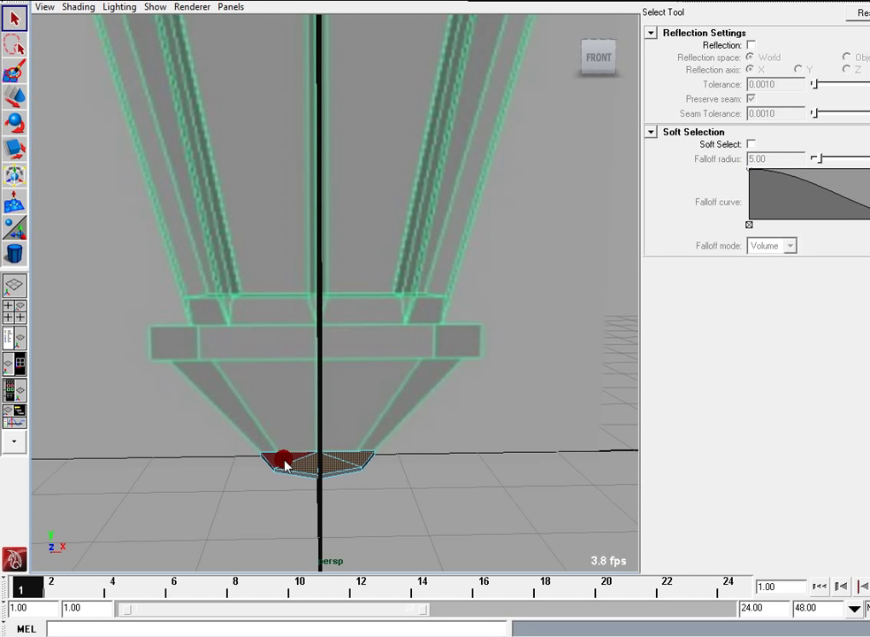
pyautogui.keyDown('alt'); pyautogui.moveTo(424, 466); pyautogui.dragTo(159, 461); pyautogui.keyUp('alt')
pyautogui.click(378, 463)
pyautogui.moveTo(401, 468)
pyautogui.keyDown('alt'); pyautogui.mouseDown()
pyautogui.moveTo(438, 472)
pyautogui.moveTo(383, 508)
pyautogui.moveTo(284, 506)
pyautogui.mouseUp(); pyautogui.keyUp('alt')
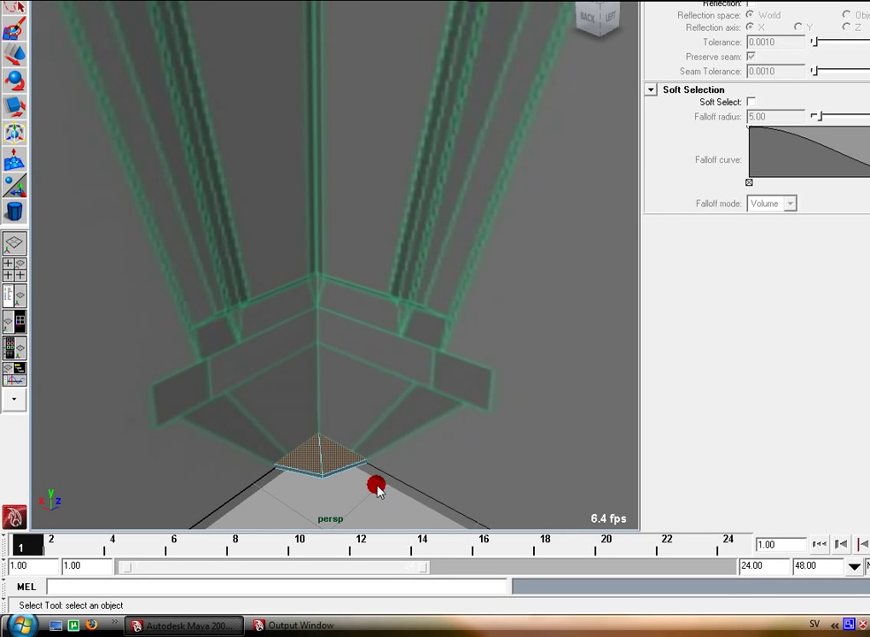
pyautogui.moveTo(375, 486)
pyautogui.keyDown('alt'); pyautogui.mouseDown()
pyautogui.moveTo(234, 480)
pyautogui.moveTo(230, 426)
pyautogui.moveTo(250, 361)
pyautogui.moveTo(291, 348)
pyautogui.moveTo(448, 414)
pyautogui.moveTo(535, 430)
pyautogui.moveTo(625, 427)
pyautogui.moveTo(386, 455)
pyautogui.moveTo(550, 459)
pyautogui.mouseUp(); pyautogui.keyUp('alt')
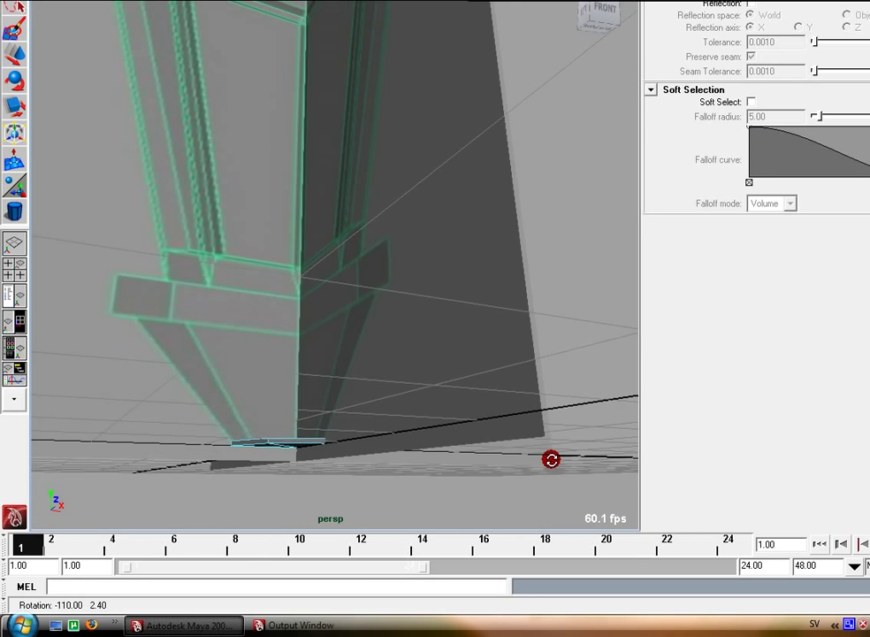
pyautogui.keyDown('alt'); pyautogui.moveTo(332, 458); pyautogui.dragTo(533, 460); pyautogui.keyUp('alt')
pyautogui.moveTo(336, 458)
pyautogui.keyDown('alt'); pyautogui.mouseDown()
pyautogui.moveTo(443, 480)
pyautogui.moveTo(432, 487)
pyautogui.mouseUp(); pyautogui.keyUp('alt')
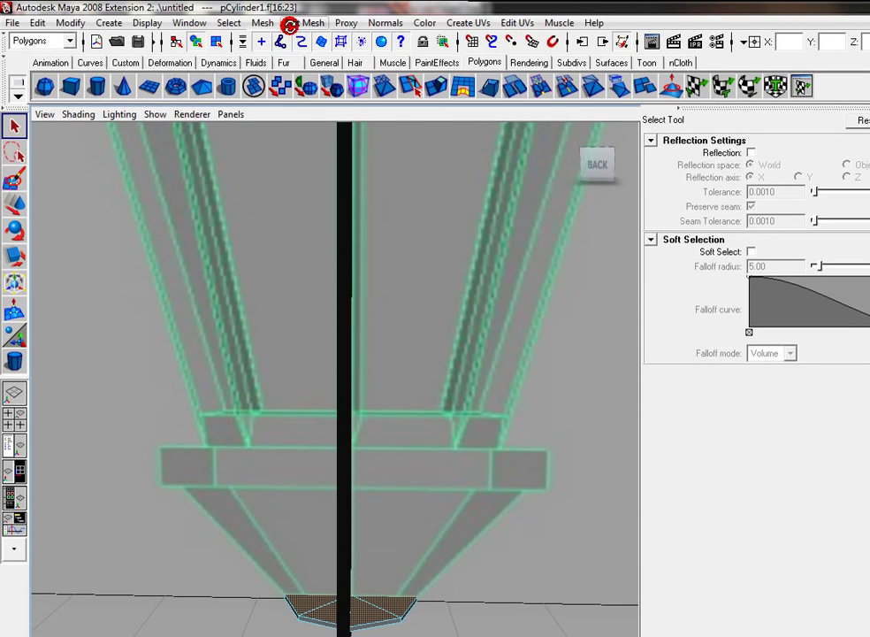
# Tear off the Edit Mesh menu as a floating window and enable Keep Faces Together
pyautogui.click(295, 23)
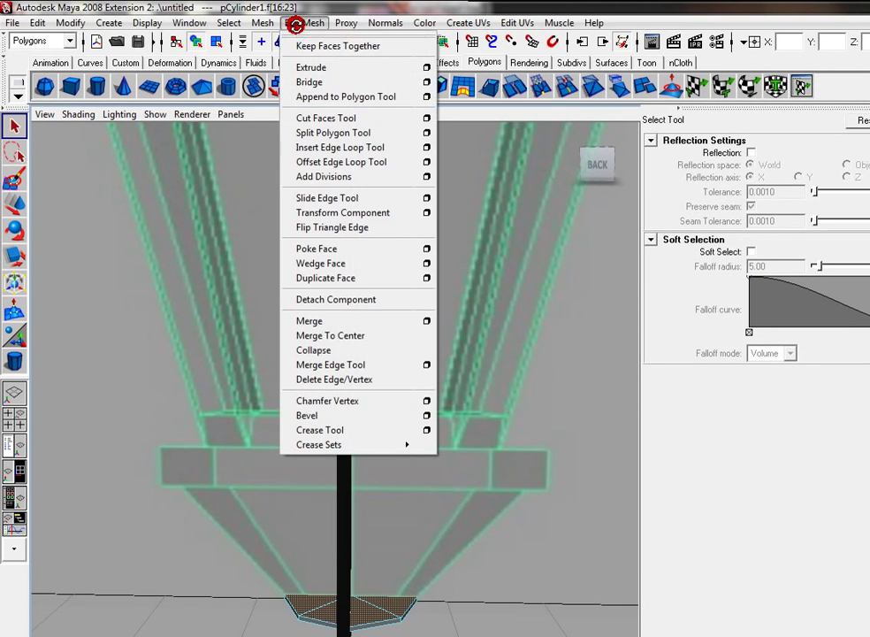
pyautogui.click(305, 27)
pyautogui.click(305, 27)
pyautogui.click(353, 35)
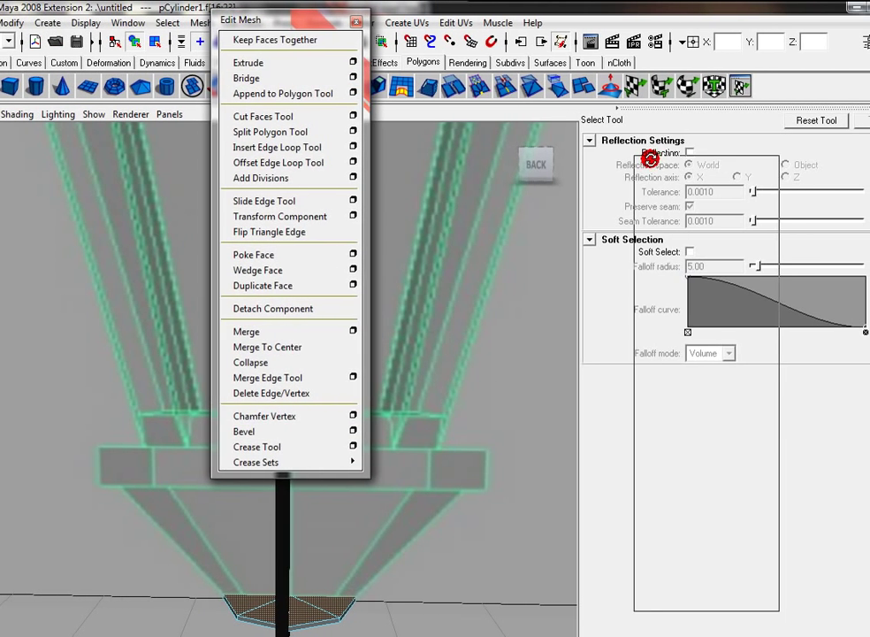
pyautogui.moveTo(298, 18); pyautogui.dragTo(648, 172)
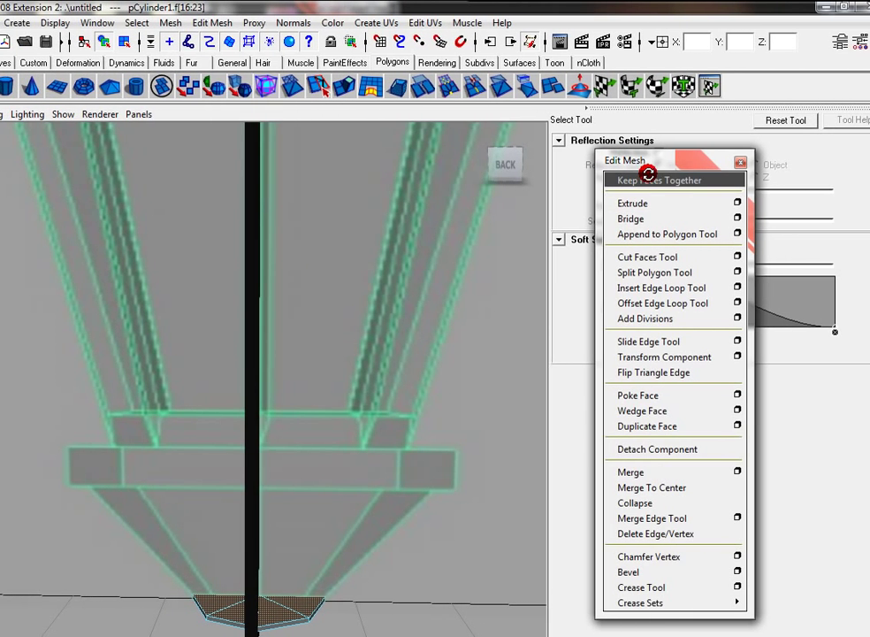
pyautogui.click(647, 181)
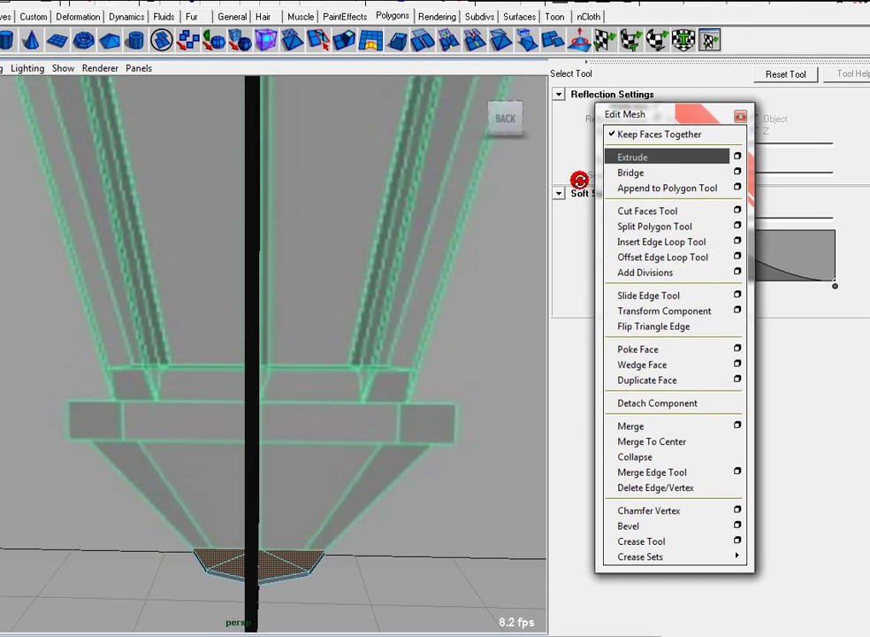
# Extrude the disk face upward and widen it to the lantern's base into a funnel
pyautogui.click(630, 157)
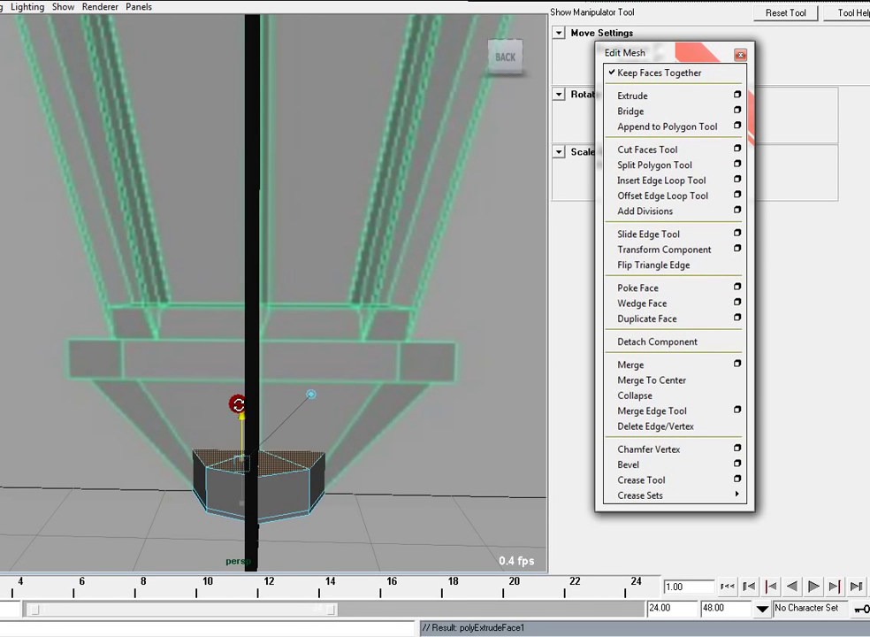
pyautogui.moveTo(240, 428); pyautogui.dragTo(239, 365)
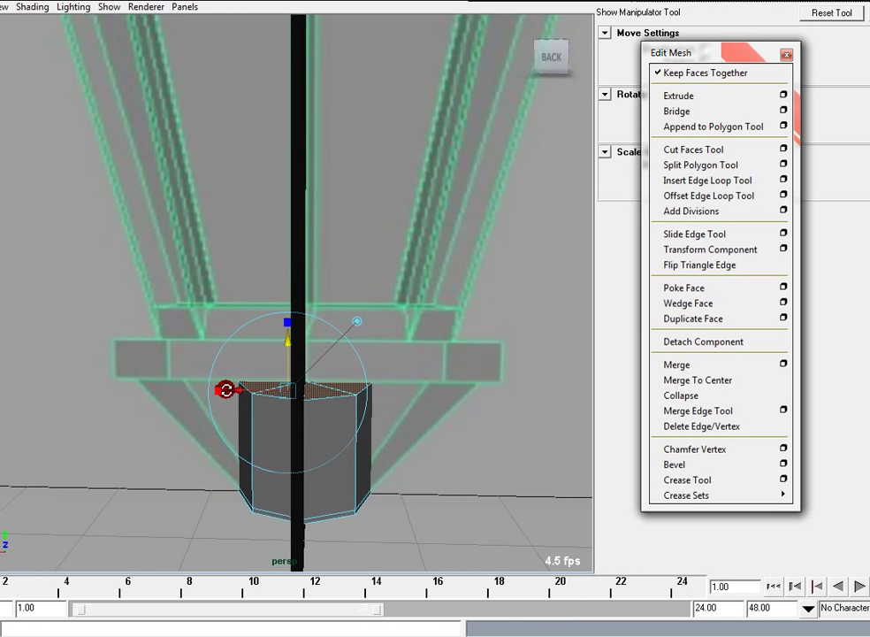
pyautogui.moveTo(221, 389)
pyautogui.mouseDown()
pyautogui.moveTo(33, 387)
pyautogui.moveTo(396, 442)
pyautogui.moveTo(321, 440)
pyautogui.moveTo(188, 388)
pyautogui.moveTo(93, 372)
pyautogui.moveTo(4, 371)
pyautogui.mouseUp()
pyautogui.moveTo(87, 374)
pyautogui.keyDown('alt'); pyautogui.mouseDown()
pyautogui.moveTo(132, 374)
pyautogui.moveTo(58, 356)
pyautogui.moveTo(128, 371)
pyautogui.mouseUp(); pyautogui.keyUp('alt')
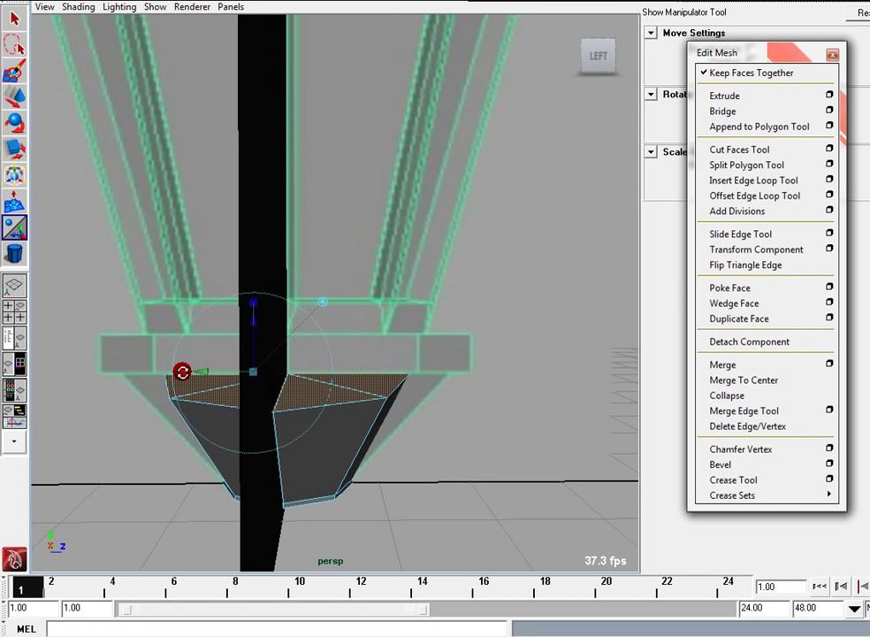
pyautogui.moveTo(183, 371)
pyautogui.mouseDown()
pyautogui.moveTo(121, 369)
pyautogui.moveTo(159, 372)
pyautogui.moveTo(143, 374)
pyautogui.moveTo(423, 460)
pyautogui.moveTo(390, 458)
pyautogui.moveTo(367, 470)
pyautogui.moveTo(357, 450)
pyautogui.moveTo(306, 449)
pyautogui.mouseUp()
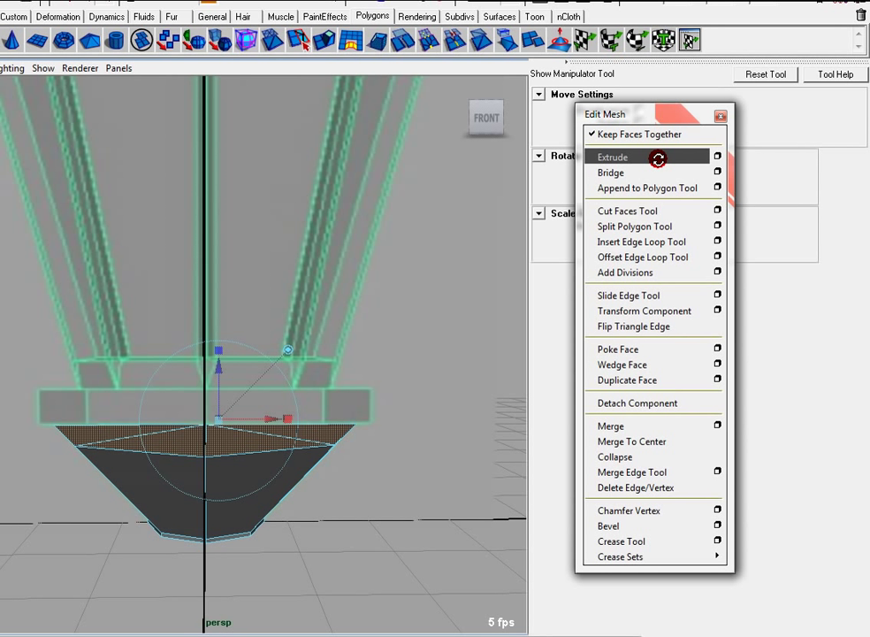
# Extrude the top face outward and up into a wide stepped ledge
pyautogui.click(658, 159)
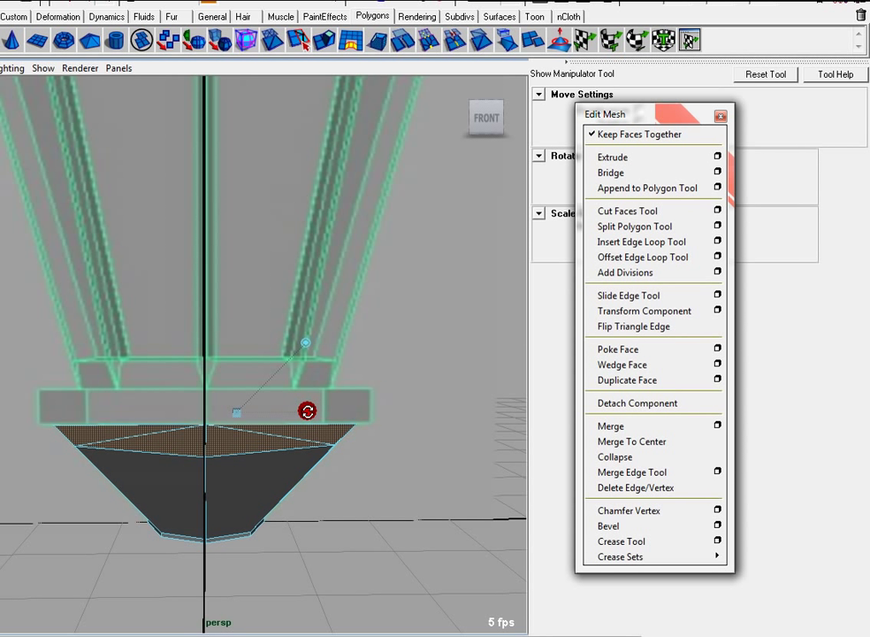
pyautogui.moveTo(307, 411); pyautogui.dragTo(325, 409)
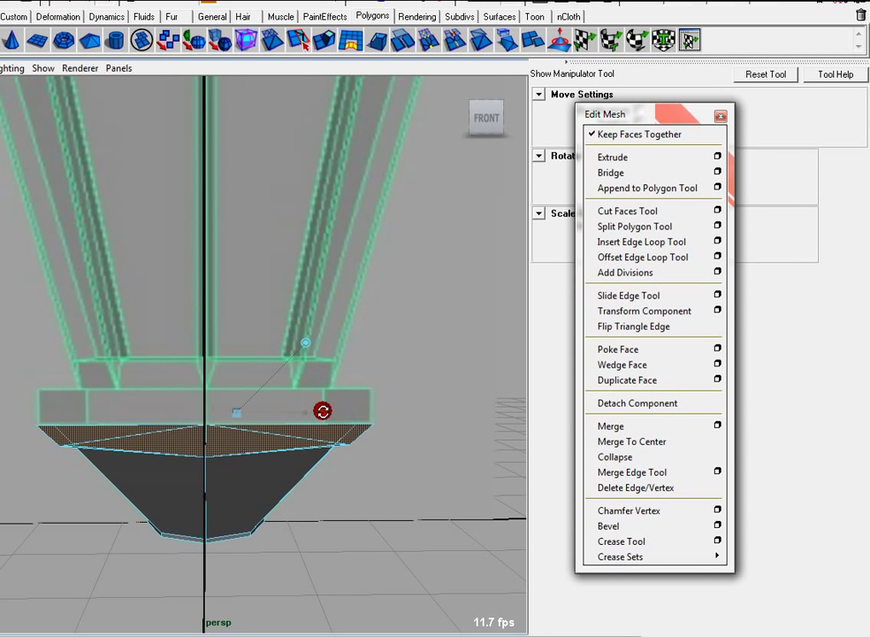
pyautogui.click(323, 411)
pyautogui.keyDown('alt'); pyautogui.moveTo(265, 265); pyautogui.dragTo(155, 265); pyautogui.keyUp('alt')
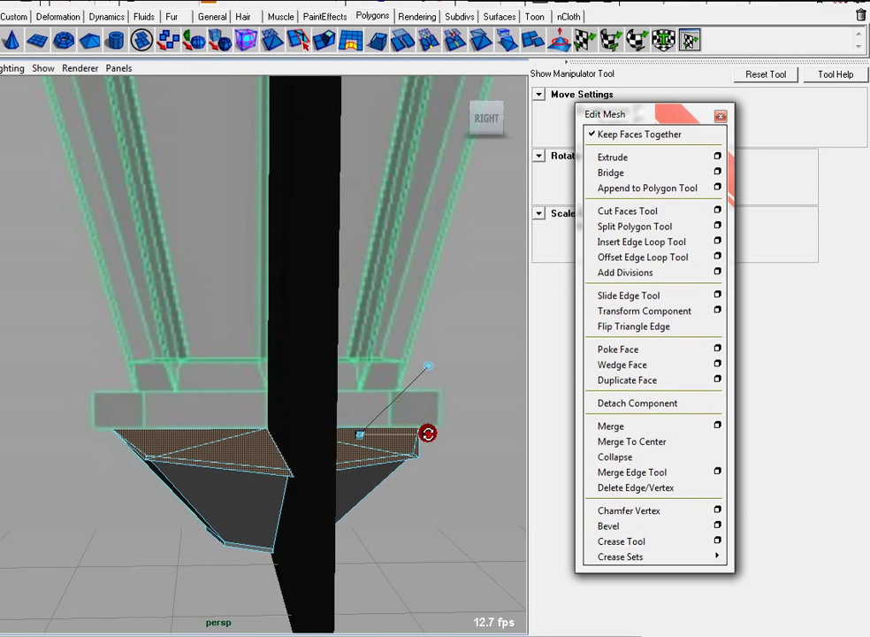
pyautogui.moveTo(409, 433); pyautogui.dragTo(428, 433)
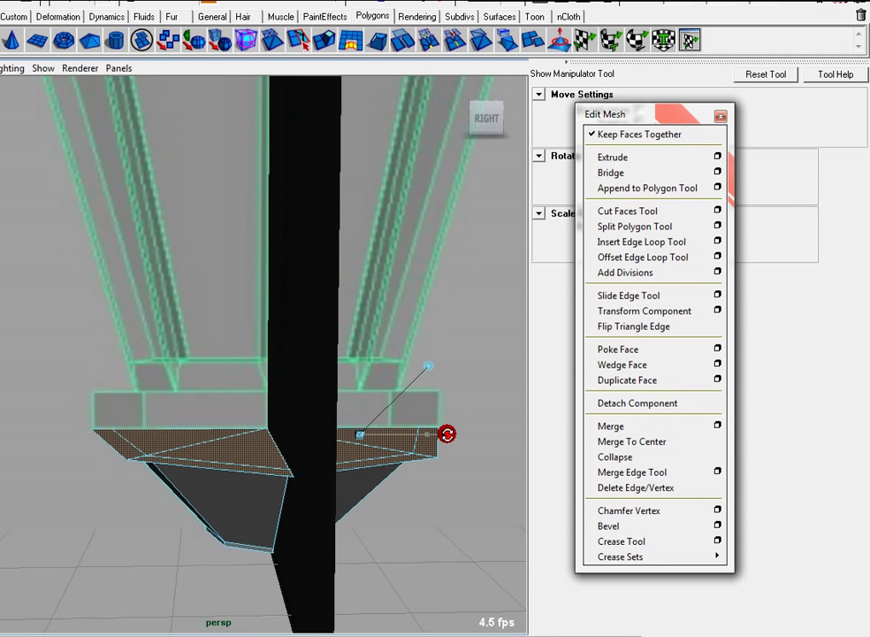
pyautogui.click(448, 433)
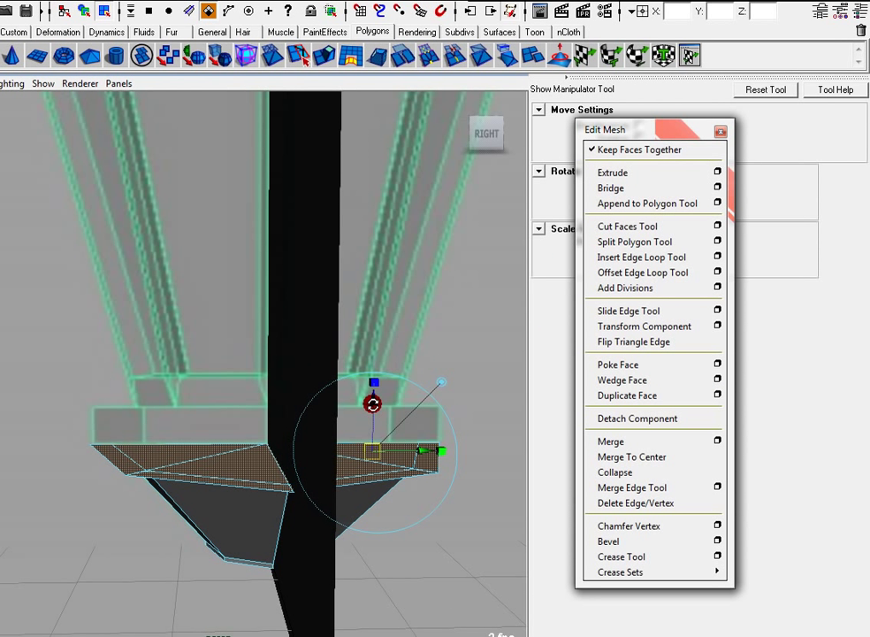
pyautogui.moveTo(374, 385); pyautogui.dragTo(374, 355)
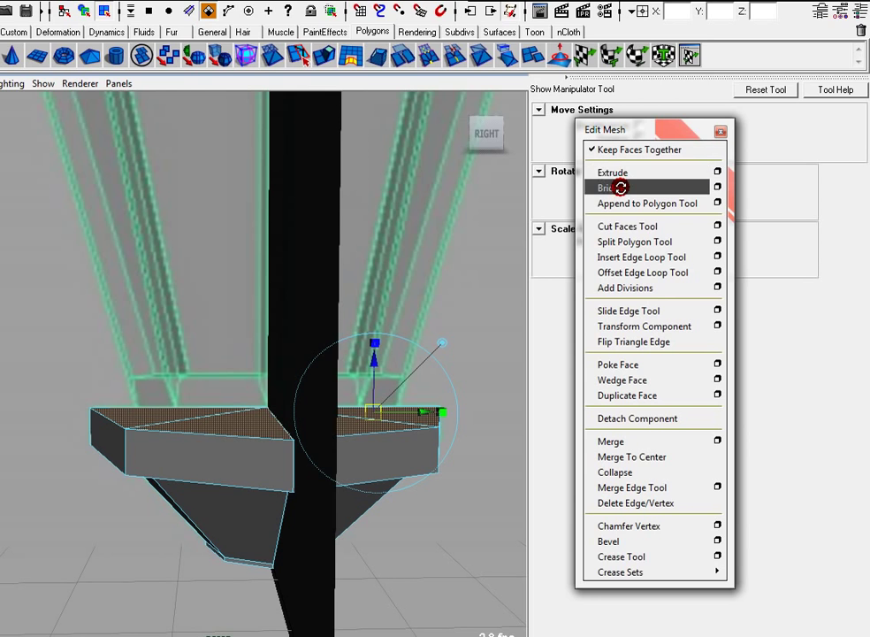
pyautogui.moveTo(443, 305)
pyautogui.keyDown('alt'); pyautogui.mouseDown()
pyautogui.moveTo(296, 305)
pyautogui.moveTo(409, 318)
pyautogui.moveTo(424, 308)
pyautogui.moveTo(421, 317)
pyautogui.mouseUp(); pyautogui.keyUp('alt')
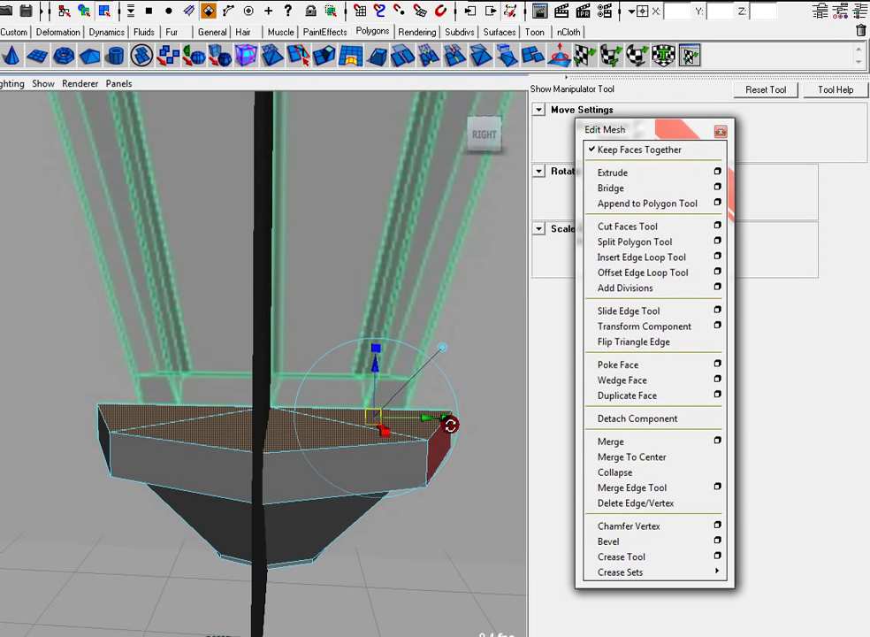
pyautogui.moveTo(447, 418)
pyautogui.mouseDown()
pyautogui.moveTo(390, 415)
pyautogui.moveTo(410, 415)
pyautogui.moveTo(369, 428)
pyautogui.moveTo(271, 421)
pyautogui.moveTo(280, 367)
pyautogui.moveTo(284, 422)
pyautogui.moveTo(213, 436)
pyautogui.mouseUp()
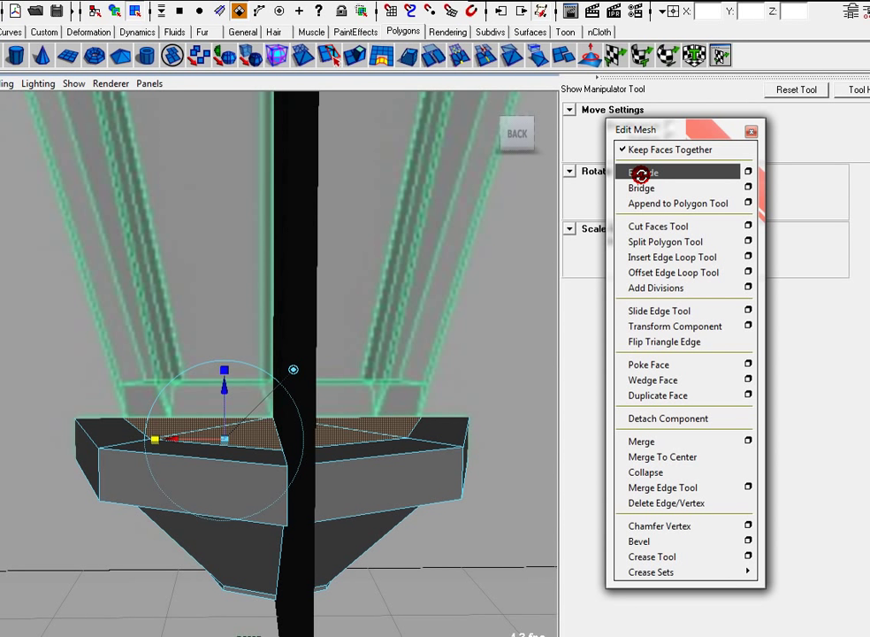
# Extrude another widened tier, then pull the top face up into a tall column
pyautogui.click(642, 175)
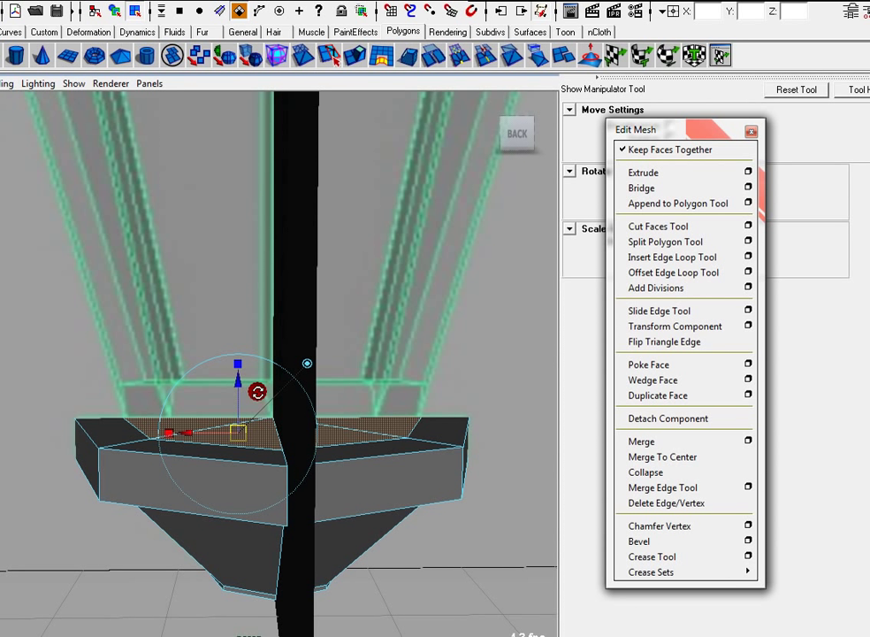
pyautogui.moveTo(237, 364); pyautogui.dragTo(237, 320)
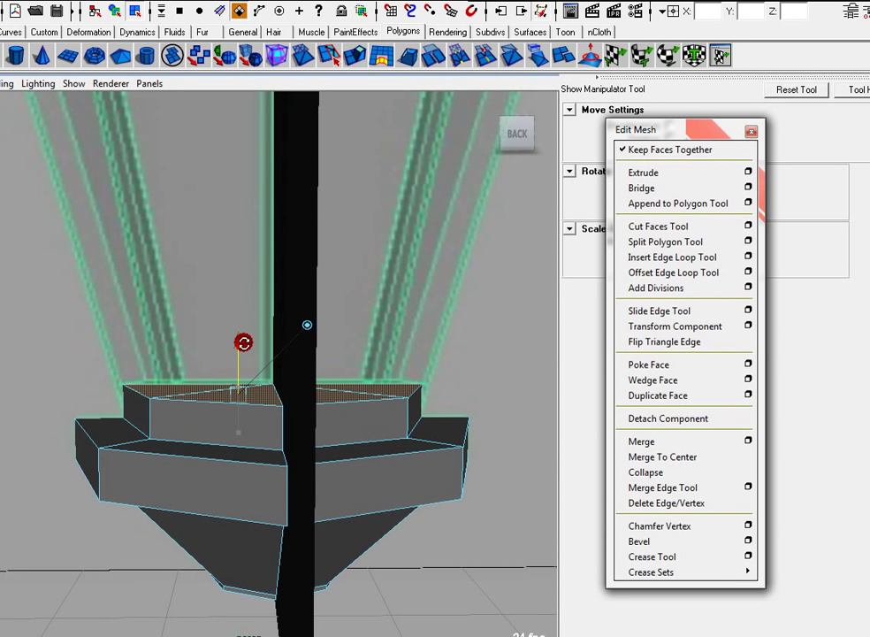
pyautogui.click(245, 343)
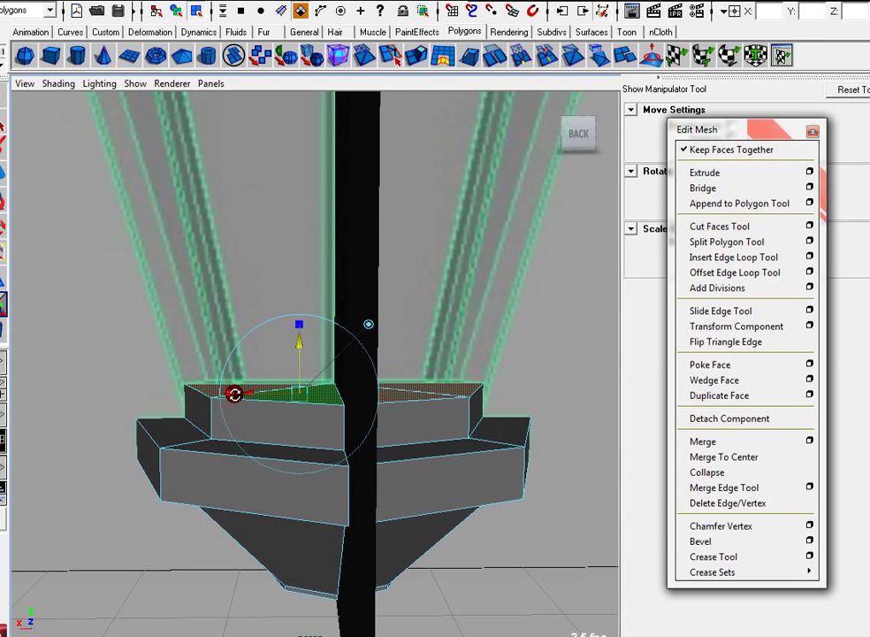
pyautogui.moveTo(235, 393); pyautogui.dragTo(129, 378)
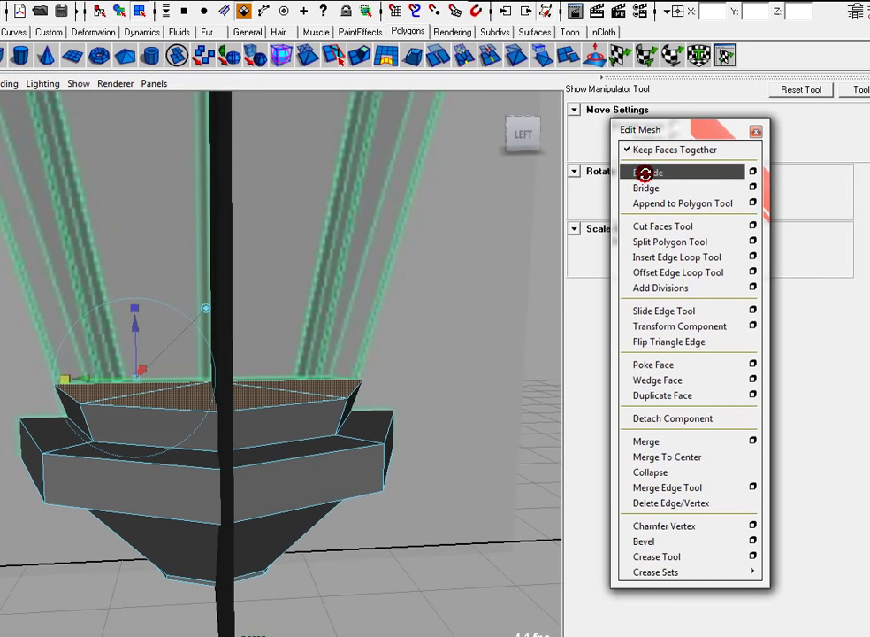
pyautogui.click(721, 172)
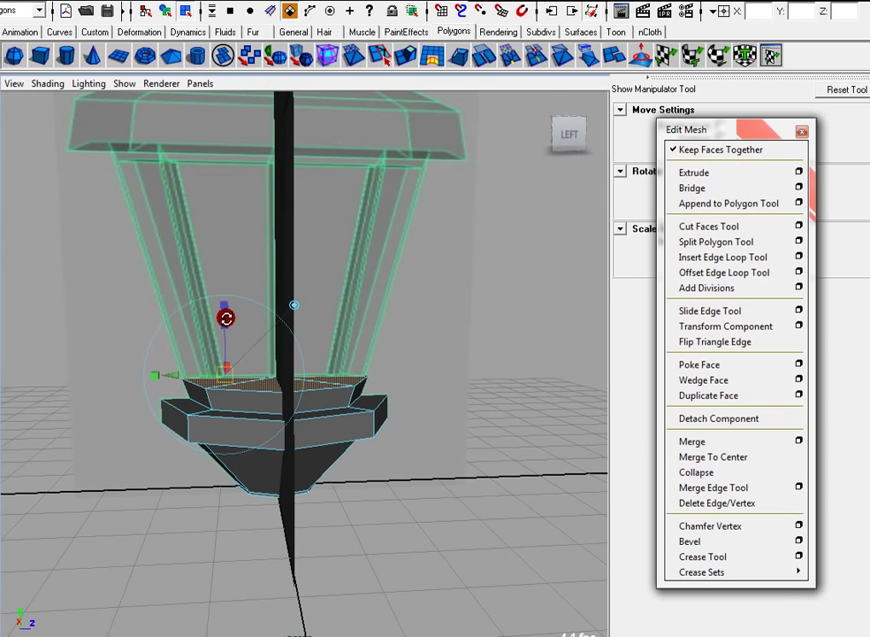
pyautogui.moveTo(224, 306); pyautogui.dragTo(221, 151)
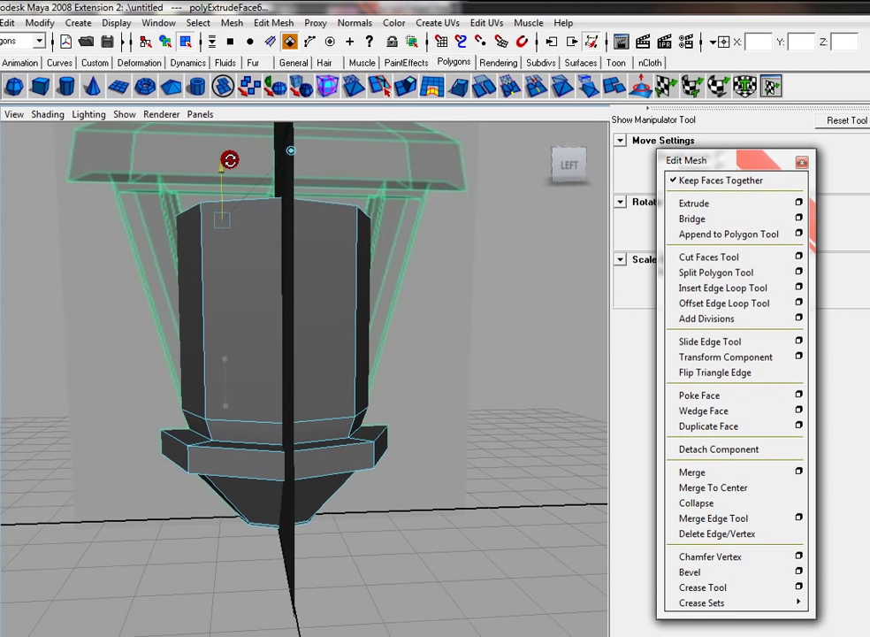
# Flare the column's top out to the cap's underside and extrude it slightly higher
pyautogui.moveTo(258, 247)
pyautogui.keyDown('alt'); pyautogui.mouseDown()
pyautogui.moveTo(244, 260)
pyautogui.moveTo(106, 198)
pyautogui.moveTo(88, 199)
pyautogui.mouseUp(); pyautogui.keyUp('alt')
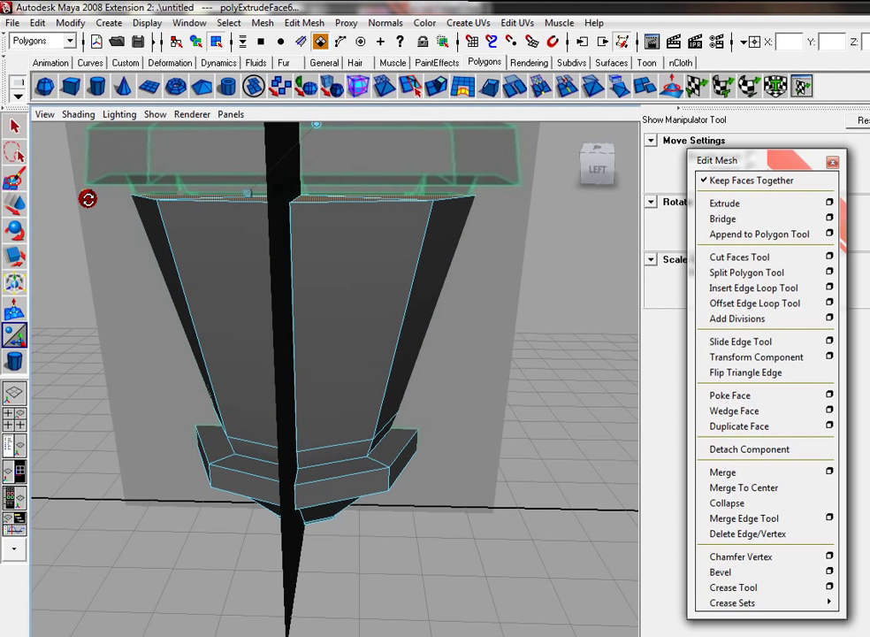
pyautogui.moveTo(301, 268)
pyautogui.keyDown('alt'); pyautogui.mouseDown()
pyautogui.moveTo(336, 301)
pyautogui.moveTo(308, 303)
pyautogui.mouseUp(); pyautogui.keyUp('alt')
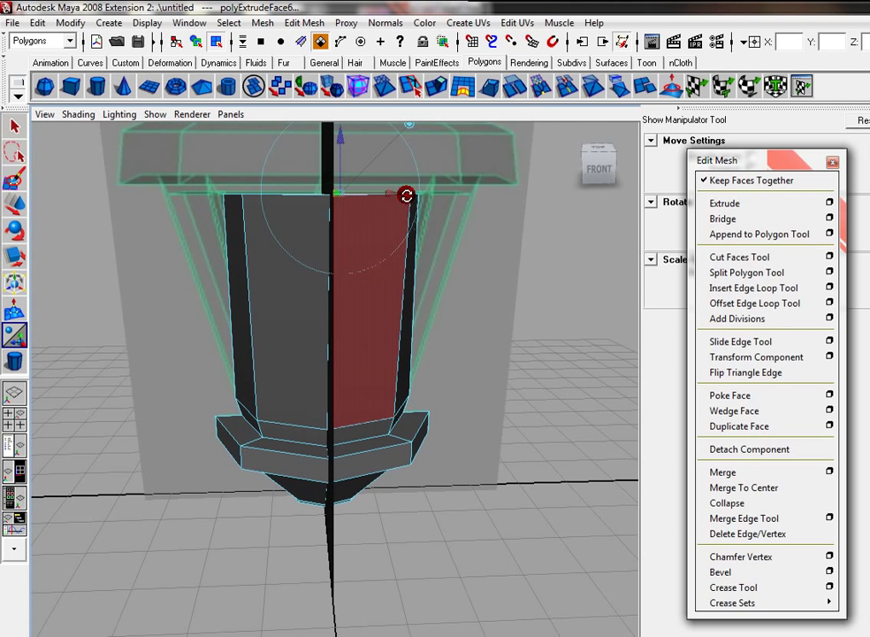
pyautogui.moveTo(410, 191)
pyautogui.mouseDown()
pyautogui.moveTo(493, 209)
pyautogui.moveTo(497, 233)
pyautogui.mouseUp()
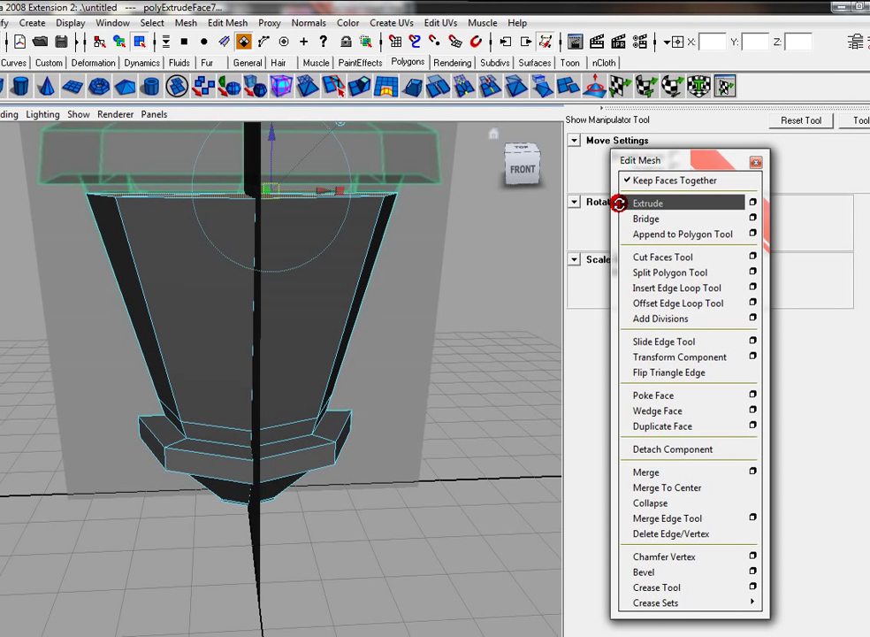
pyautogui.click(621, 203)
pyautogui.moveTo(270, 163); pyautogui.dragTo(271, 156)
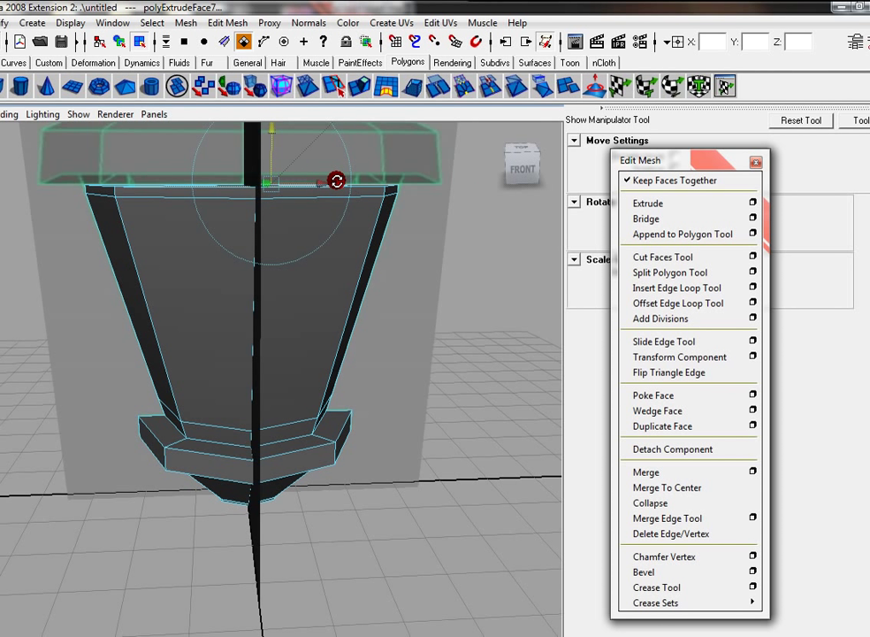
pyautogui.press('q')
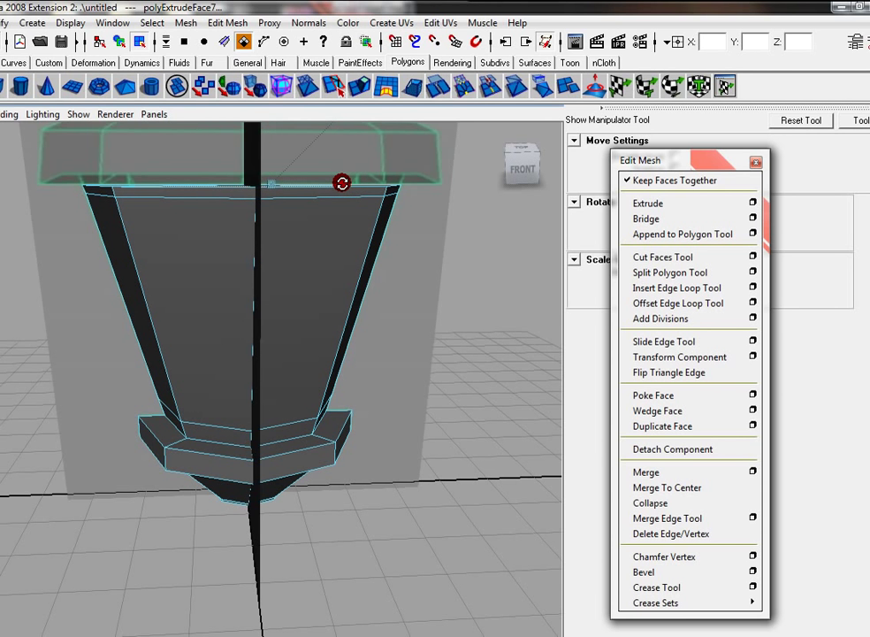
pyautogui.moveTo(346, 189)
pyautogui.keyDown('alt'); pyautogui.mouseDown()
pyautogui.moveTo(316, 224)
pyautogui.moveTo(231, 231)
pyautogui.mouseUp(); pyautogui.keyUp('alt')
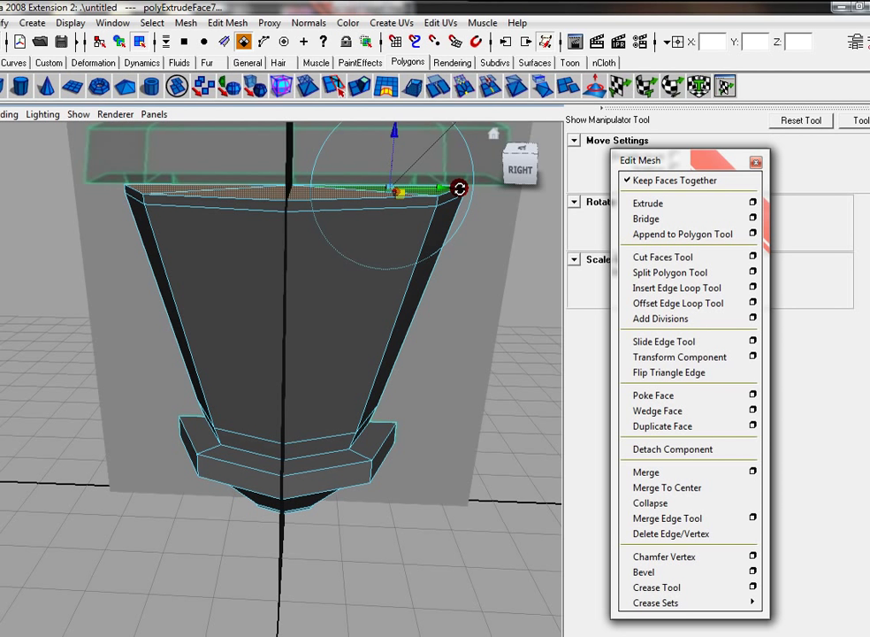
pyautogui.click(460, 187)
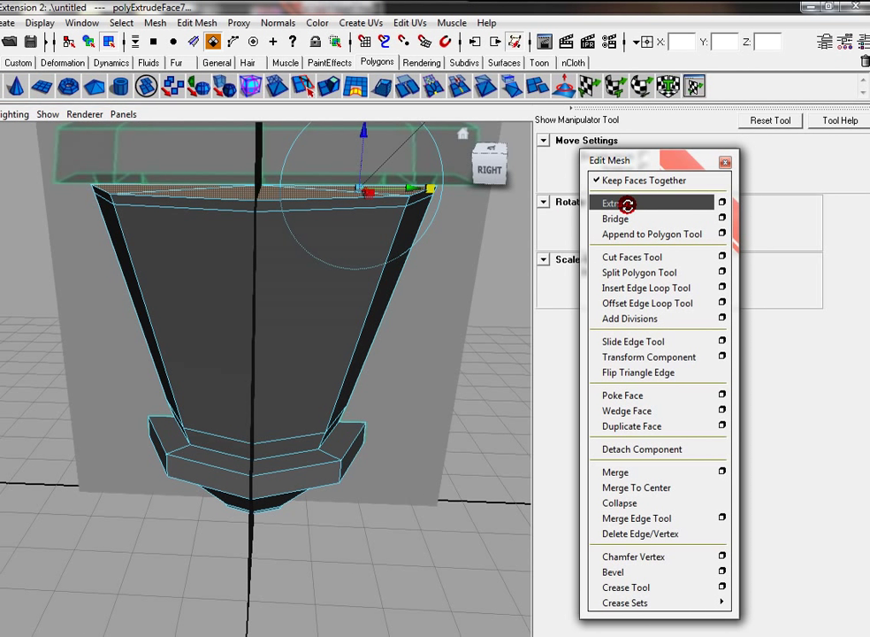
# Extrude the lantern body's top face outward into a wide ledge
pyautogui.click(627, 204)
pyautogui.click(431, 188)
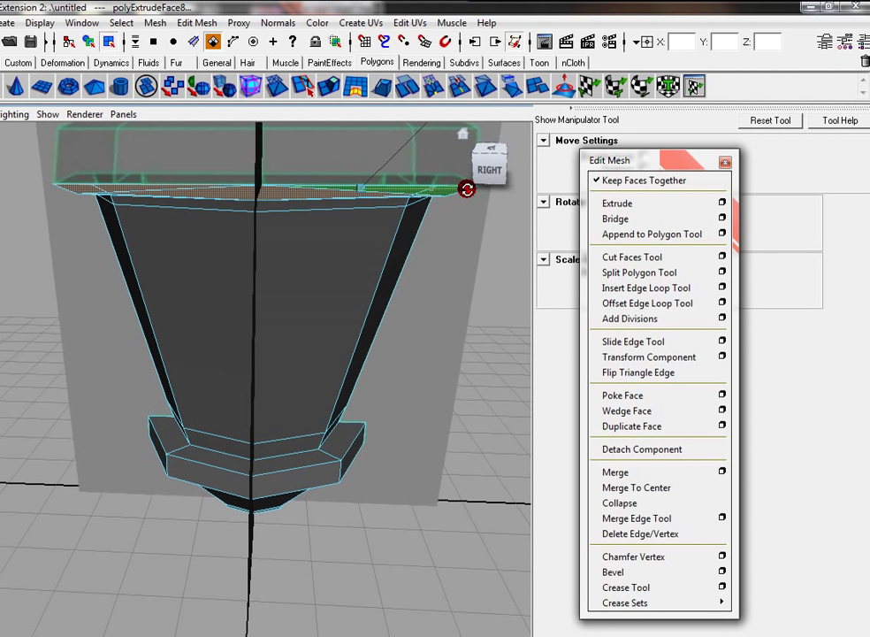
pyautogui.moveTo(466, 188)
pyautogui.keyDown('alt'); pyautogui.mouseDown()
pyautogui.moveTo(493, 249)
pyautogui.moveTo(334, 249)
pyautogui.mouseUp(); pyautogui.keyUp('alt')
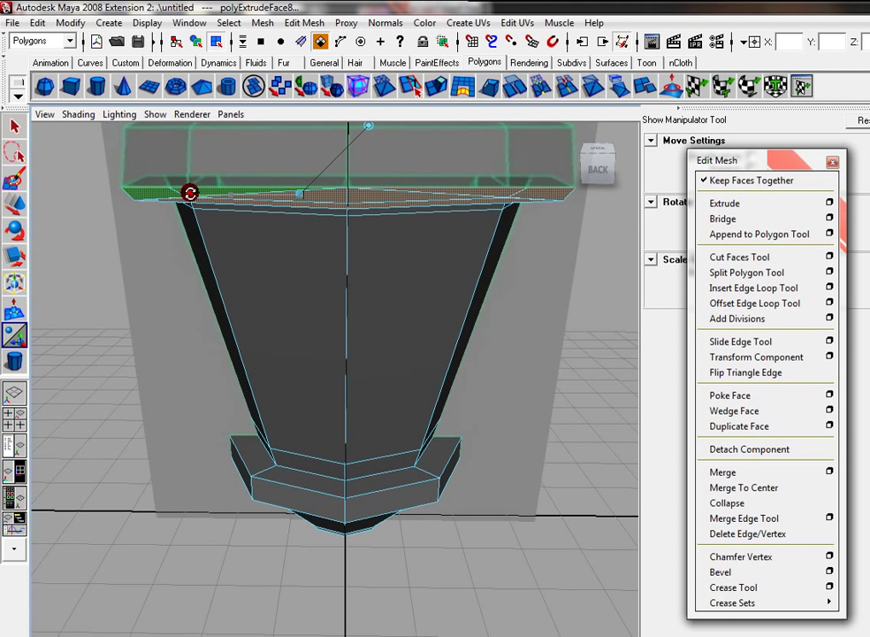
pyautogui.keyDown('alt'); pyautogui.moveTo(189, 192); pyautogui.dragTo(454, 283); pyautogui.keyUp('alt')
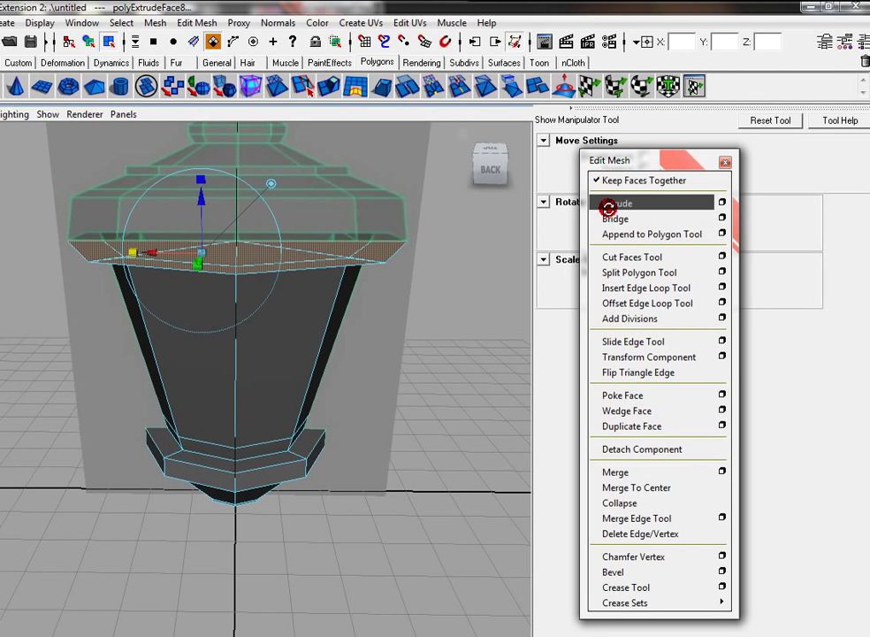
# Extrude the ledge upward into a thick cap band, tapering its top slightly inward
pyautogui.click(718, 202)
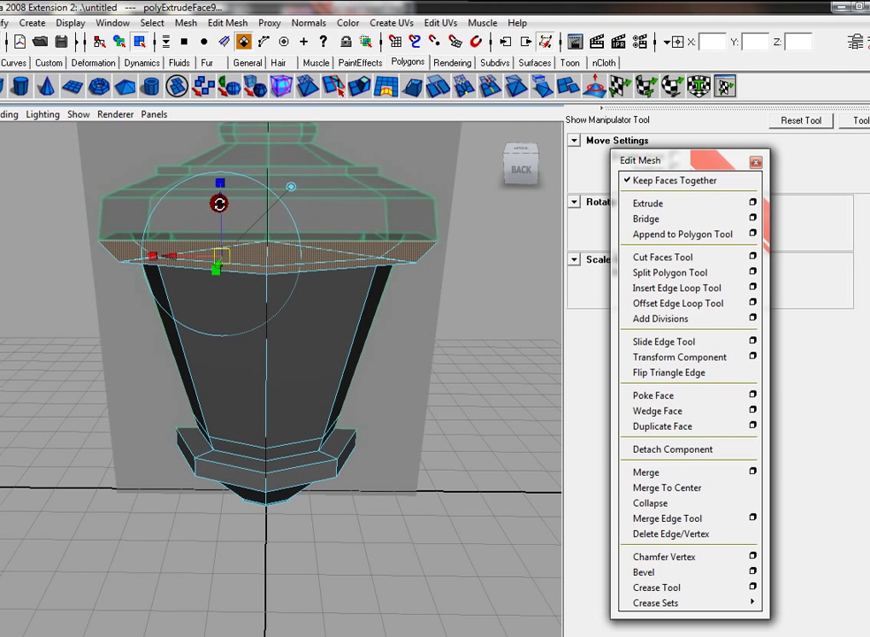
pyautogui.moveTo(189, 186); pyautogui.dragTo(188, 152)
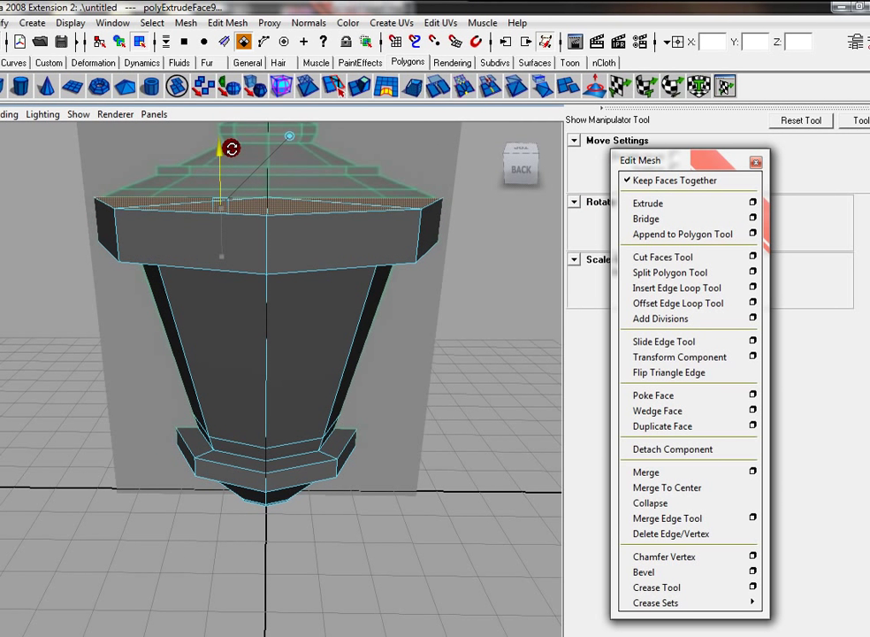
pyautogui.click(232, 153)
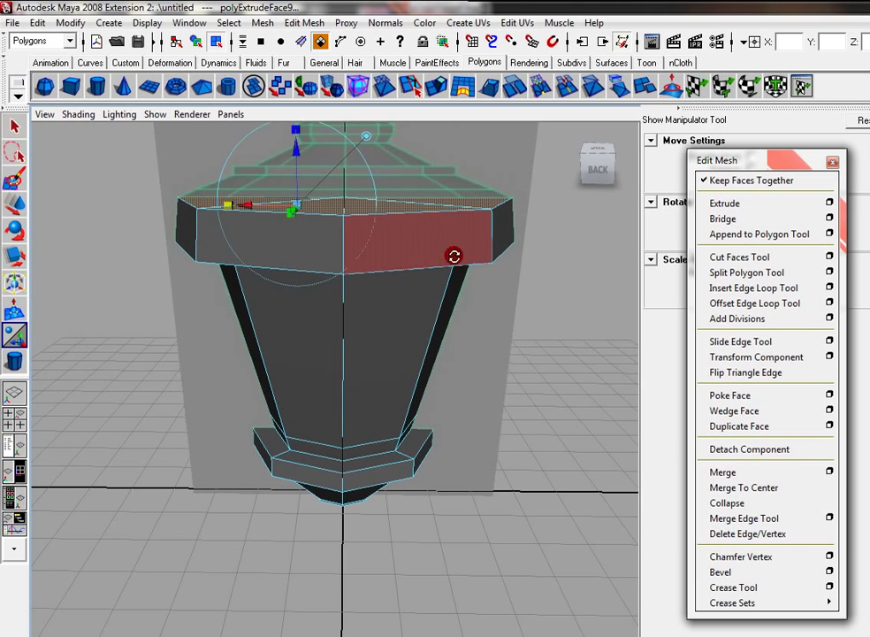
pyautogui.moveTo(453, 254)
pyautogui.keyDown('alt'); pyautogui.mouseDown()
pyautogui.moveTo(365, 249)
pyautogui.moveTo(305, 257)
pyautogui.mouseUp(); pyautogui.keyUp('alt')
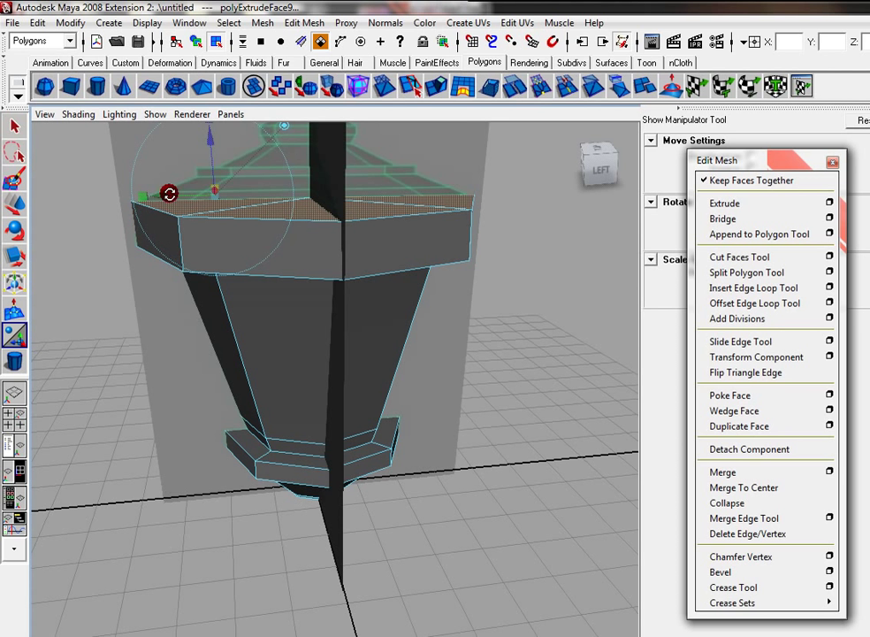
pyautogui.moveTo(142, 195)
pyautogui.mouseDown()
pyautogui.moveTo(167, 196)
pyautogui.moveTo(149, 199)
pyautogui.mouseUp()
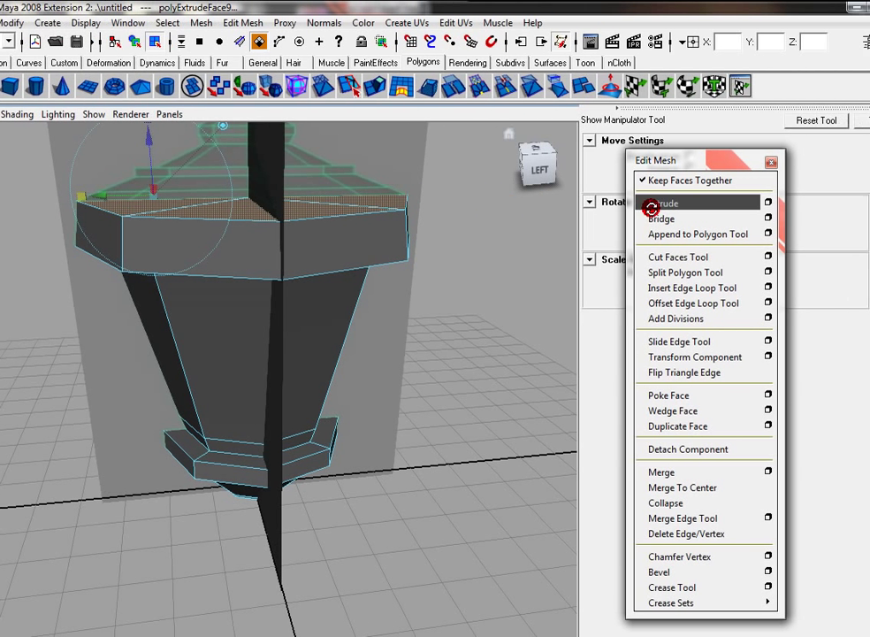
pyautogui.click(647, 204)
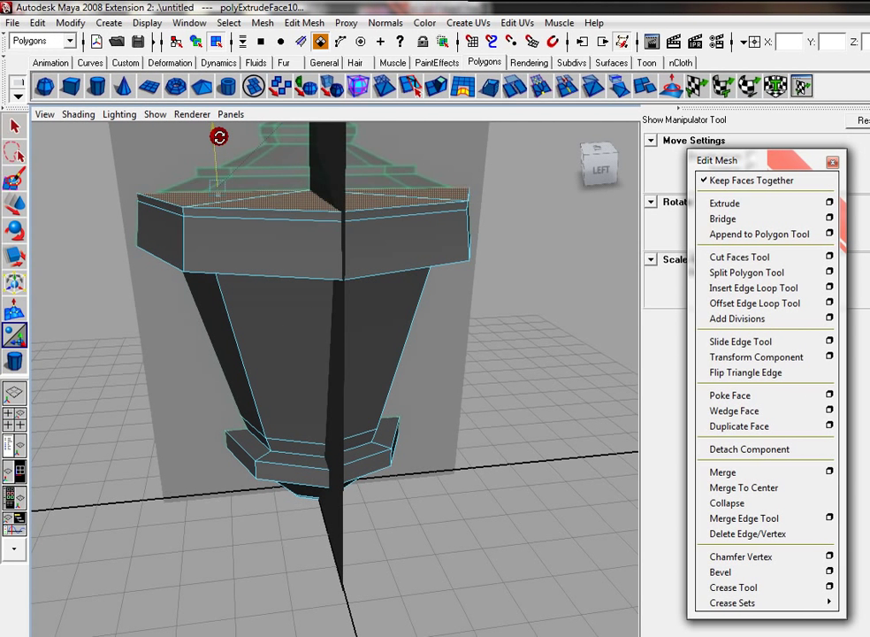
# Inset the cap's top face and raise it into a short first roof tier
pyautogui.click(216, 137)
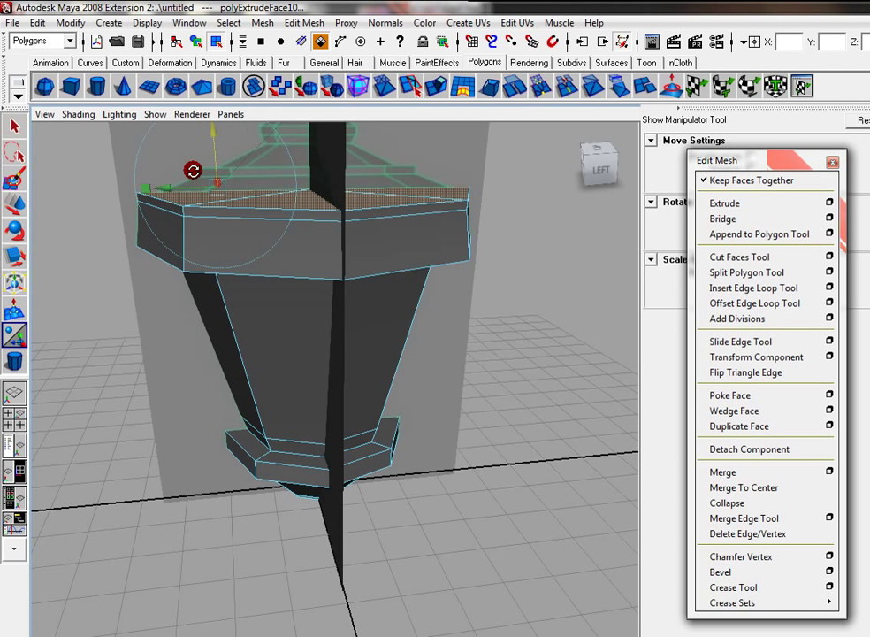
pyautogui.moveTo(213, 146); pyautogui.dragTo(215, 155)
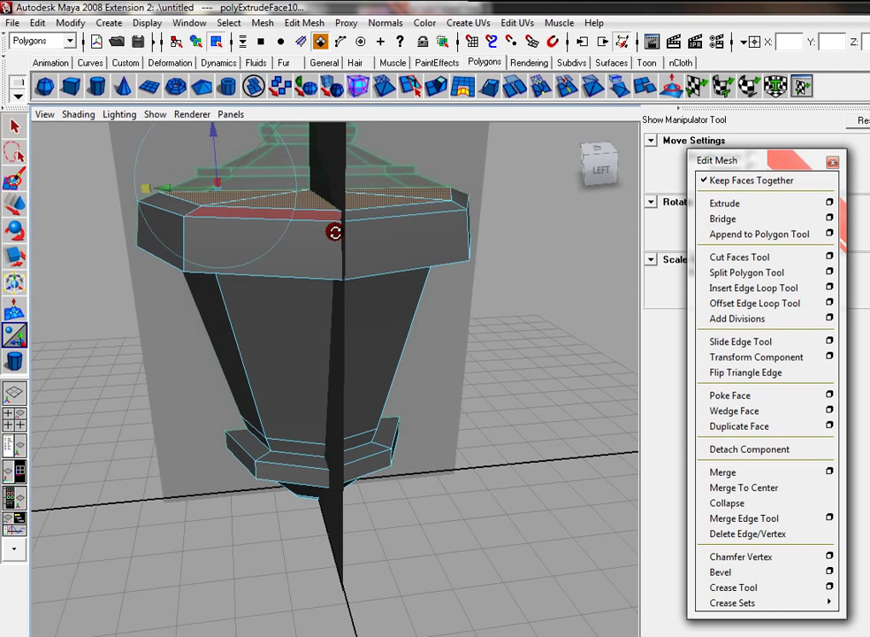
pyautogui.keyDown('alt'); pyautogui.moveTo(397, 354); pyautogui.dragTo(270, 352); pyautogui.keyUp('alt')
pyautogui.moveTo(318, 132); pyautogui.dragTo(300, 134)
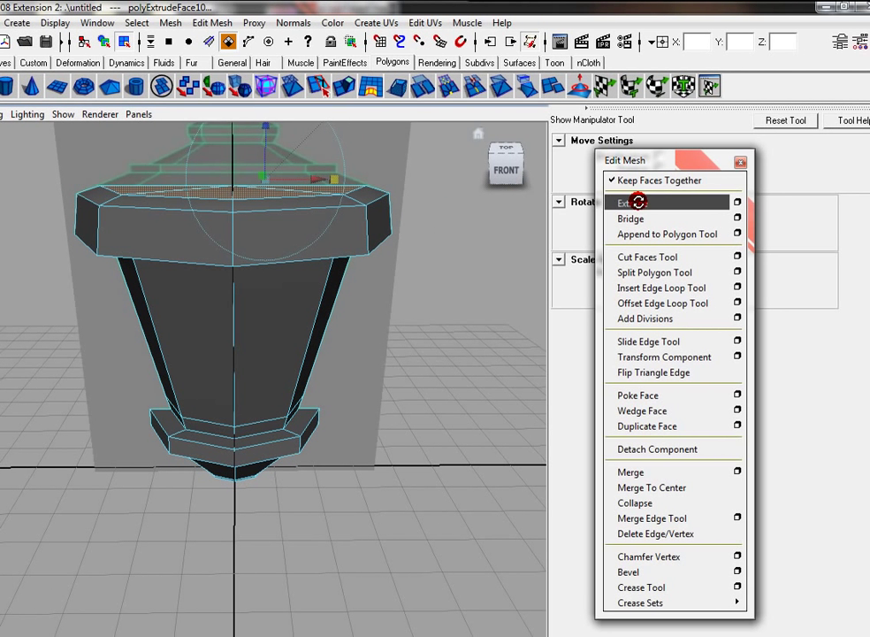
pyautogui.moveTo(258, 152)
pyautogui.mouseDown()
pyautogui.moveTo(259, 136)
pyautogui.moveTo(221, 132)
pyautogui.moveTo(234, 132)
pyautogui.mouseUp()
pyautogui.moveTo(389, 310)
pyautogui.keyDown('alt'); pyautogui.mouseDown()
pyautogui.moveTo(328, 297)
pyautogui.moveTo(363, 266)
pyautogui.mouseUp(); pyautogui.keyUp('alt')
pyautogui.keyDown('alt'); pyautogui.moveTo(221, 177); pyautogui.dragTo(422, 182); pyautogui.keyUp('alt')
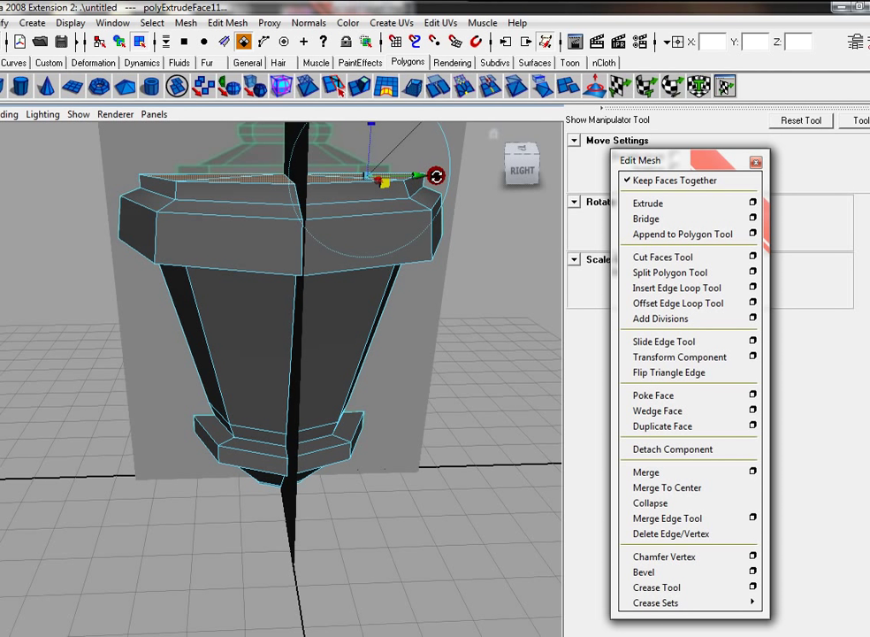
pyautogui.moveTo(336, 138)
pyautogui.mouseDown()
pyautogui.moveTo(265, 139)
pyautogui.moveTo(305, 140)
pyautogui.mouseUp()
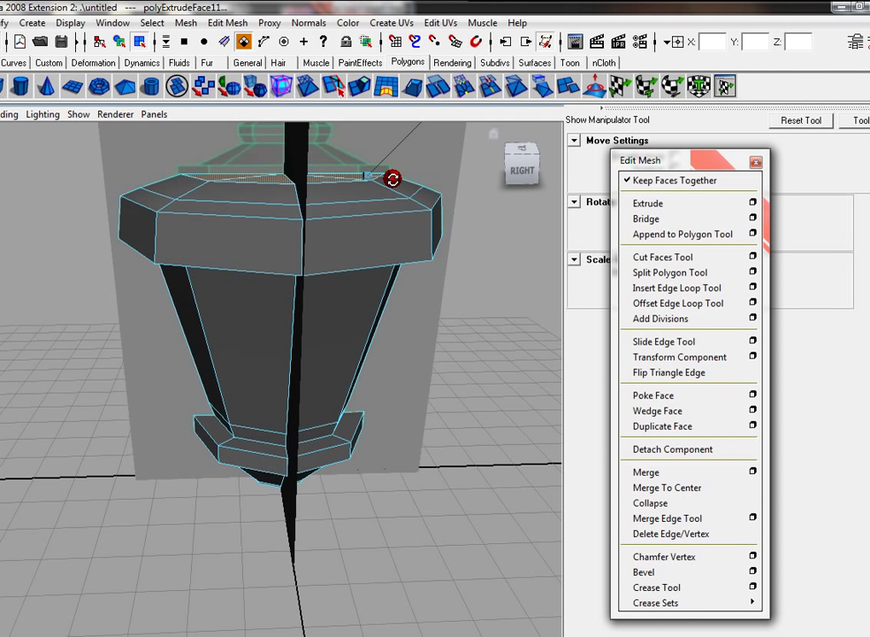
# Extrude two more roof steps, narrowing the top face further inward
pyautogui.click(662, 203)
pyautogui.moveTo(328, 173); pyautogui.dragTo(291, 174)
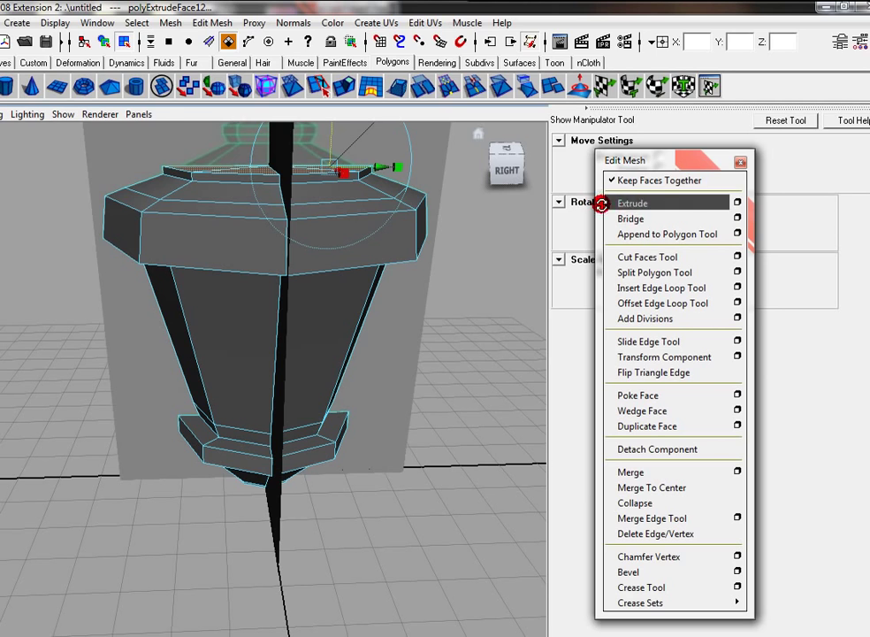
pyautogui.click(599, 202)
pyautogui.moveTo(428, 202)
pyautogui.keyDown('alt'); pyautogui.mouseDown()
pyautogui.moveTo(326, 208)
pyautogui.moveTo(427, 205)
pyautogui.moveTo(349, 209)
pyautogui.moveTo(383, 270)
pyautogui.moveTo(383, 288)
pyautogui.mouseUp(); pyautogui.keyUp('alt')
# Raise and narrow the roof's top ring, then extrude a taller neck ring above it
pyautogui.moveTo(379, 219)
pyautogui.mouseDown()
pyautogui.moveTo(378, 197)
pyautogui.moveTo(379, 225)
pyautogui.moveTo(316, 261)
pyautogui.moveTo(297, 248)
pyautogui.moveTo(340, 258)
pyautogui.mouseUp()
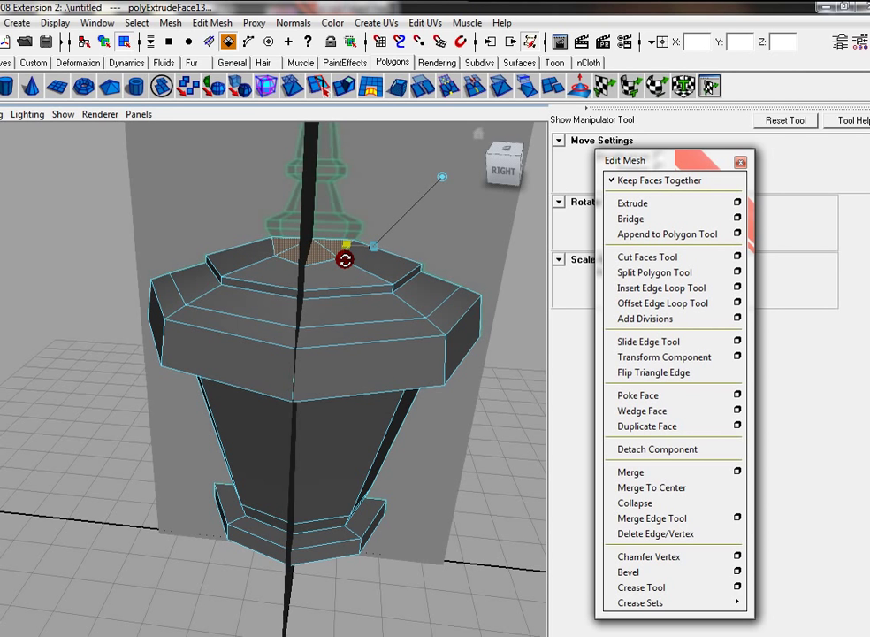
pyautogui.keyDown('alt'); pyautogui.moveTo(265, 354); pyautogui.dragTo(176, 354); pyautogui.keyUp('alt')
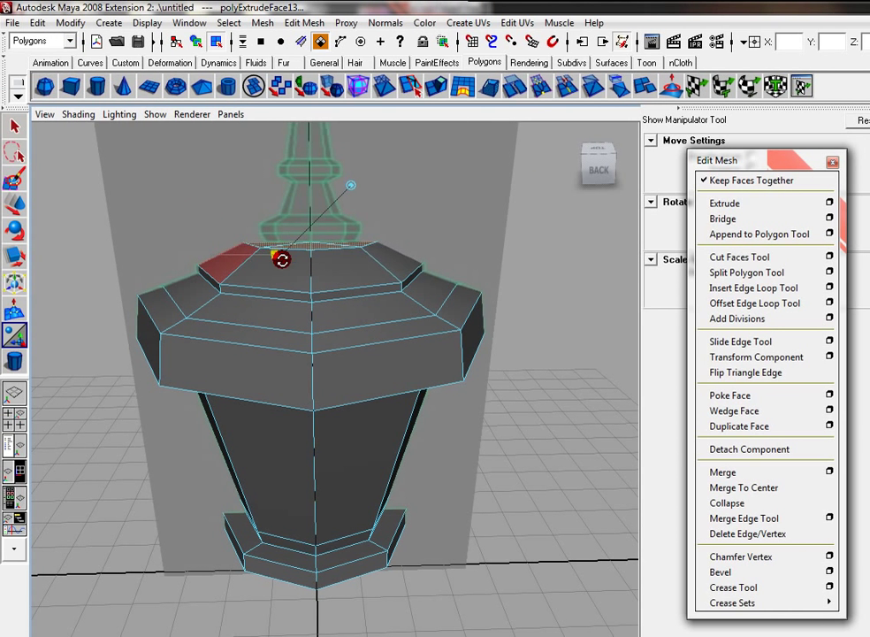
pyautogui.moveTo(348, 271); pyautogui.dragTo(303, 268)
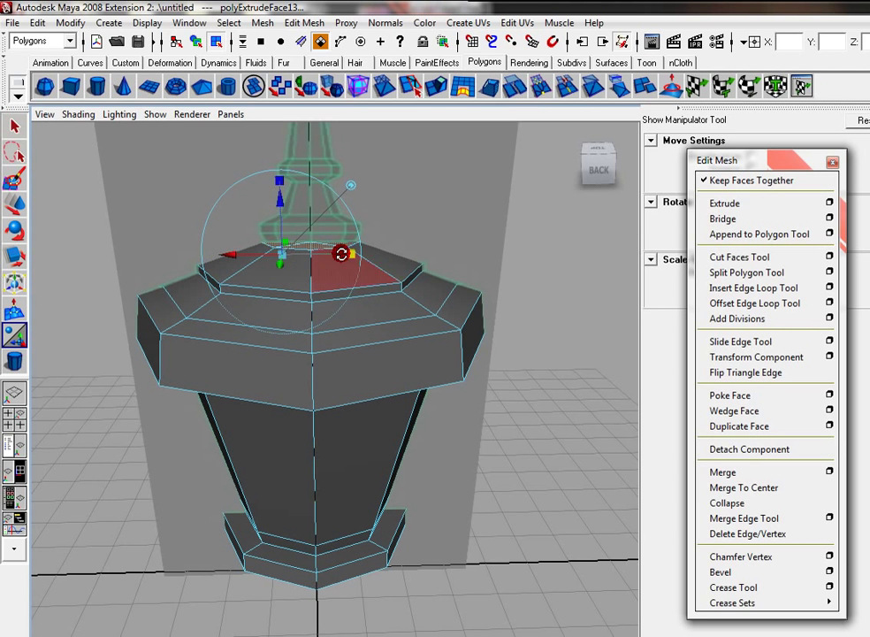
pyautogui.click(724, 203)
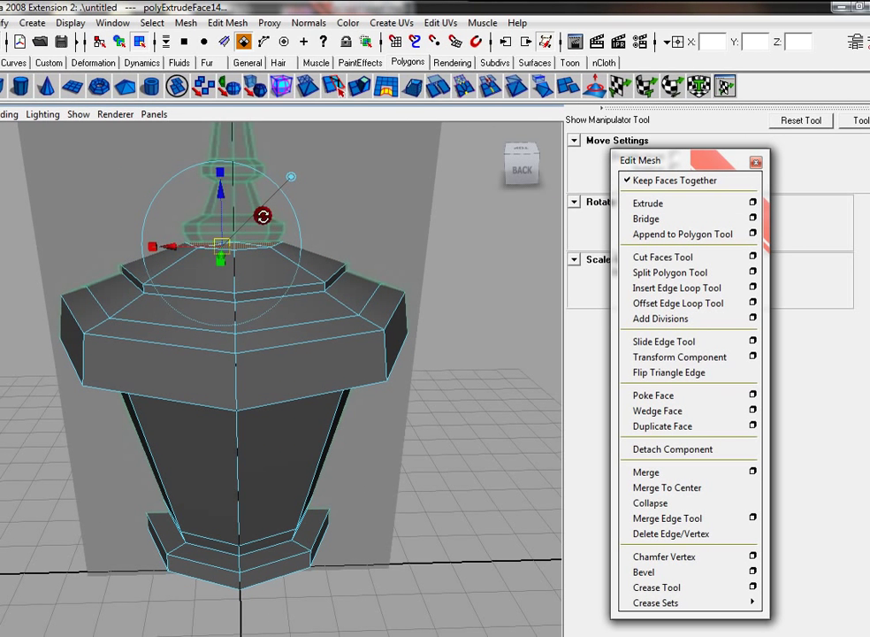
pyautogui.moveTo(220, 170); pyautogui.dragTo(219, 162)
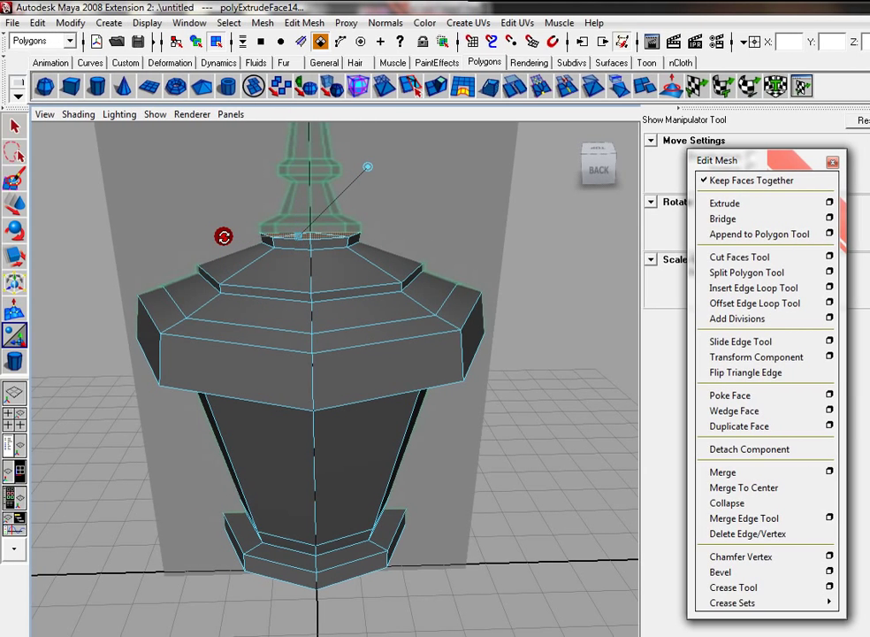
pyautogui.keyDown('alt'); pyautogui.moveTo(344, 255); pyautogui.dragTo(215, 257); pyautogui.keyUp('alt')
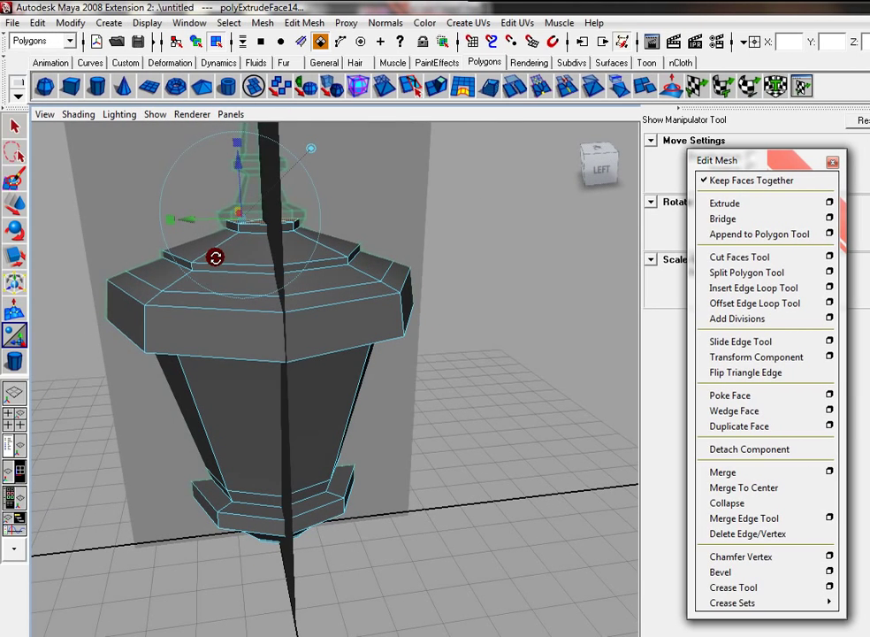
pyautogui.click(167, 217)
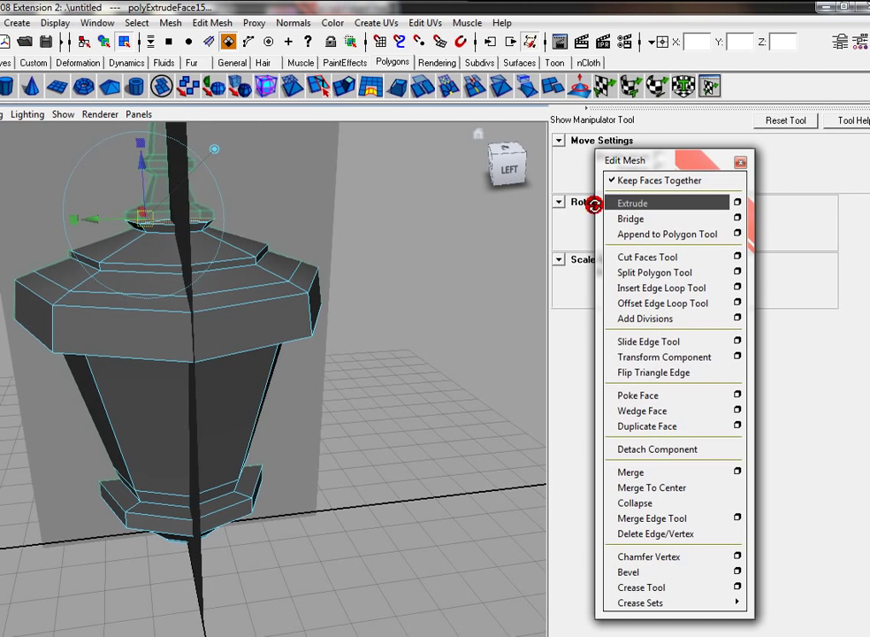
# Extrude the roof's top face and raise it into a stacked collar ring
pyautogui.click(725, 202)
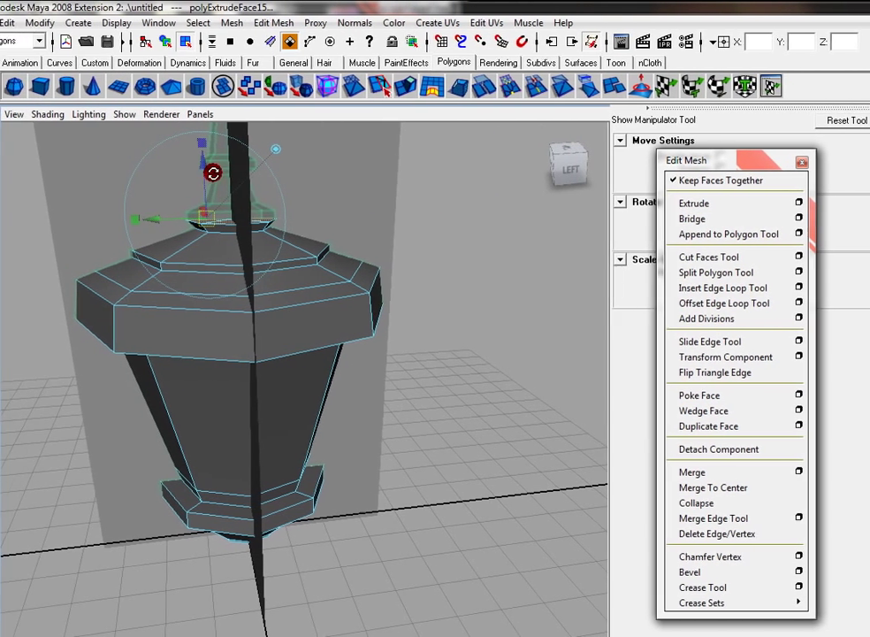
pyautogui.moveTo(194, 171); pyautogui.dragTo(182, 128)
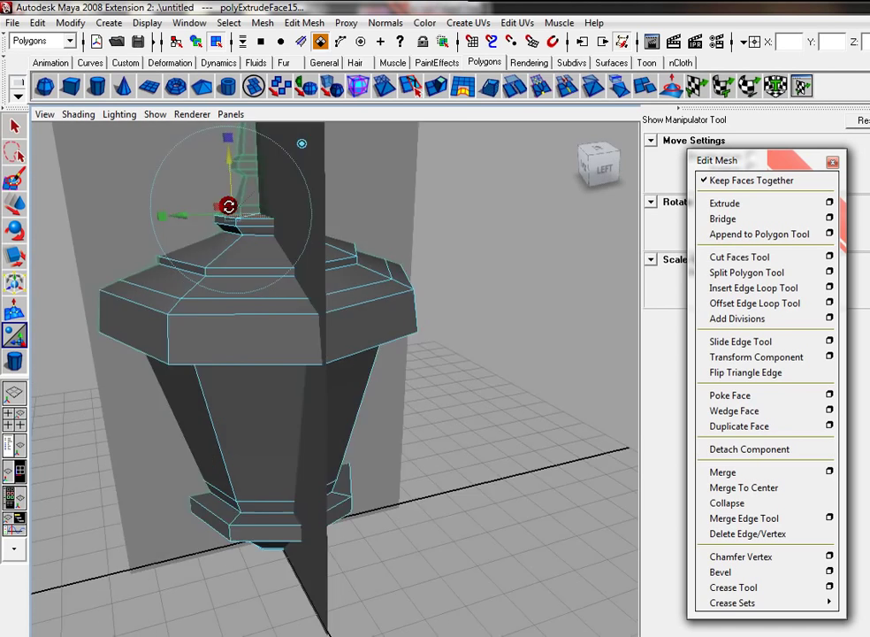
pyautogui.keyDown('alt'); pyautogui.moveTo(265, 354); pyautogui.dragTo(398, 354); pyautogui.keyUp('alt')
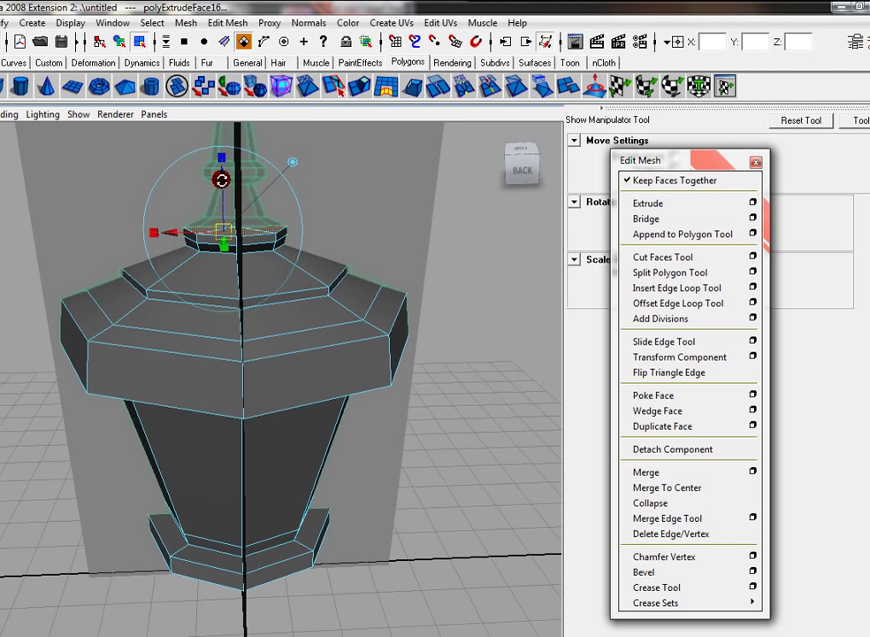
pyautogui.moveTo(223, 232); pyautogui.dragTo(222, 218)
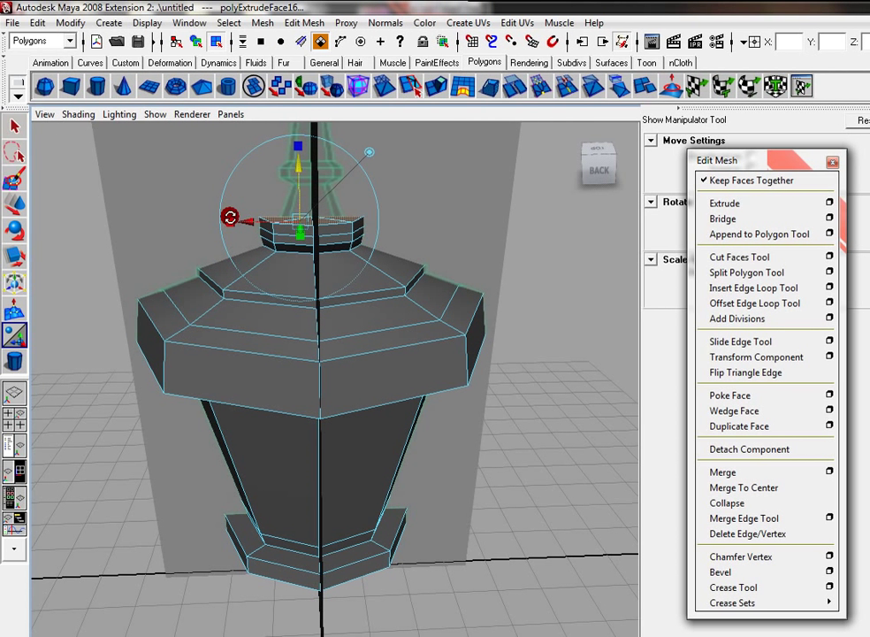
pyautogui.click(226, 220)
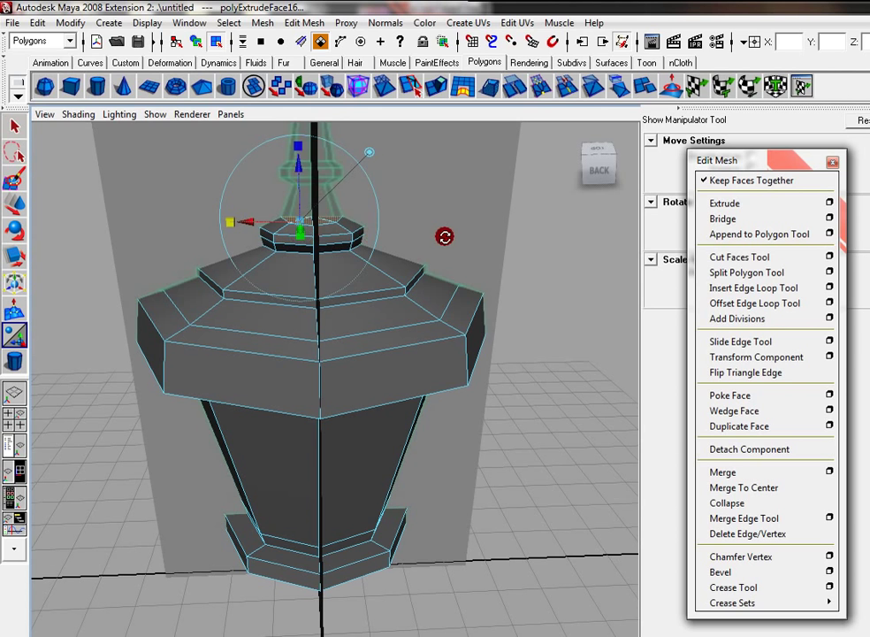
pyautogui.keyDown('alt'); pyautogui.moveTo(336, 265); pyautogui.dragTo(389, 266); pyautogui.keyUp('alt')
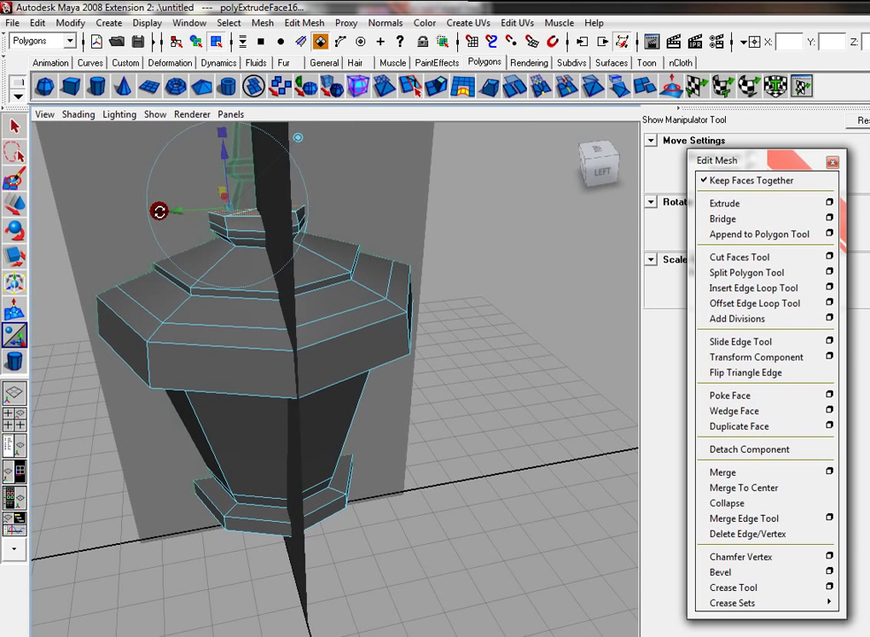
pyautogui.click(159, 210)
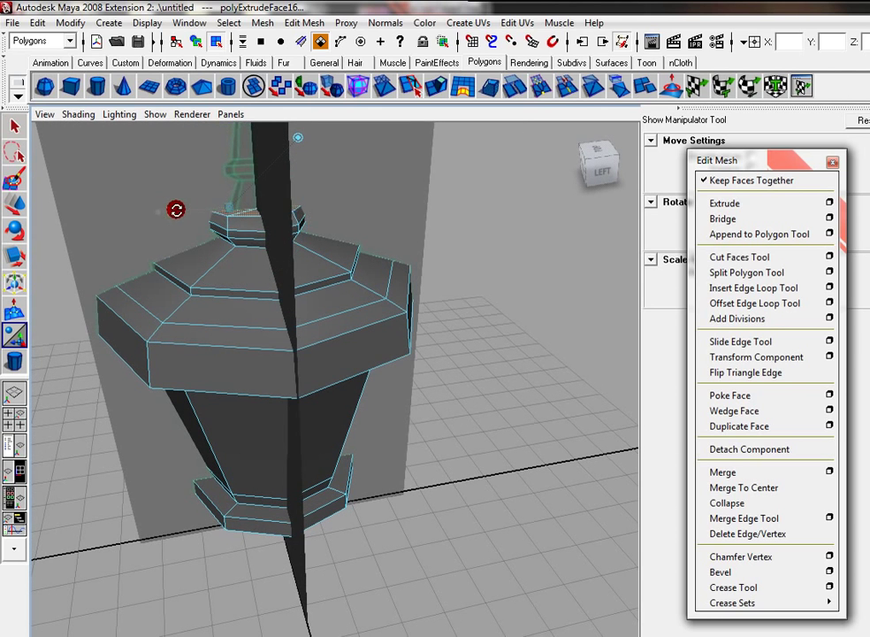
pyautogui.click(227, 215)
pyautogui.keyDown('alt'); pyautogui.moveTo(230, 215); pyautogui.dragTo(265, 215); pyautogui.keyUp('alt')
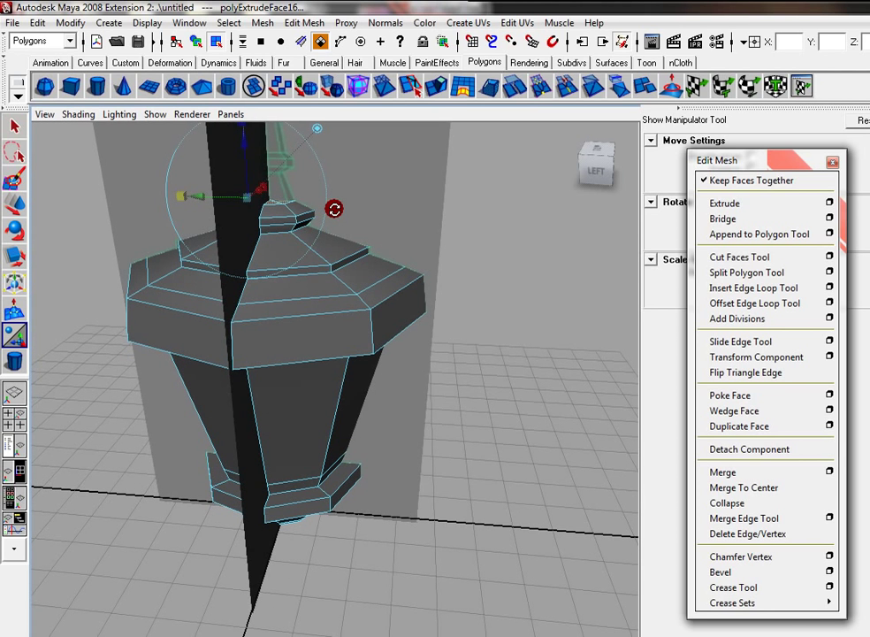
# Extrude again and pull it up into a short tapered neck, framing the roof closer
pyautogui.click(713, 203)
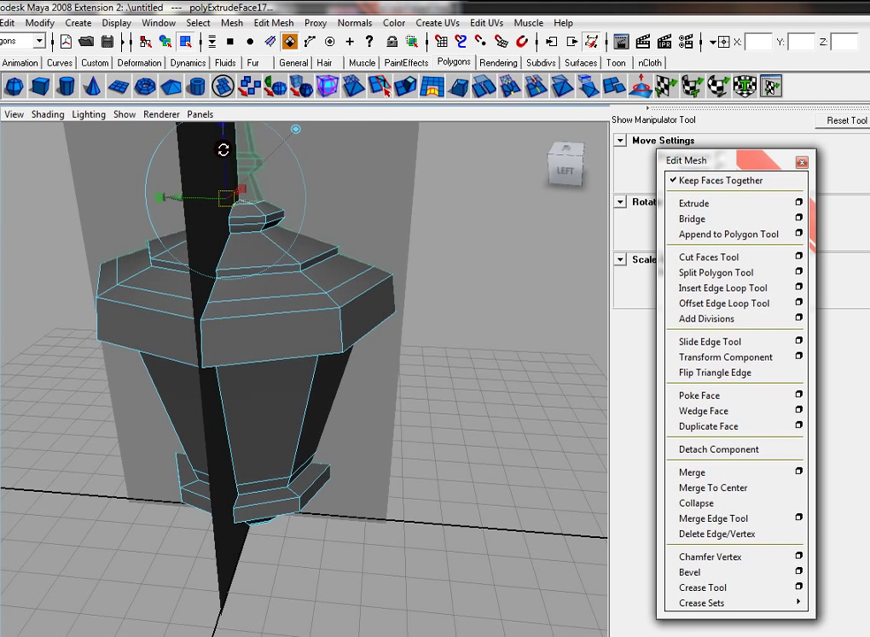
pyautogui.moveTo(224, 150); pyautogui.dragTo(225, 120)
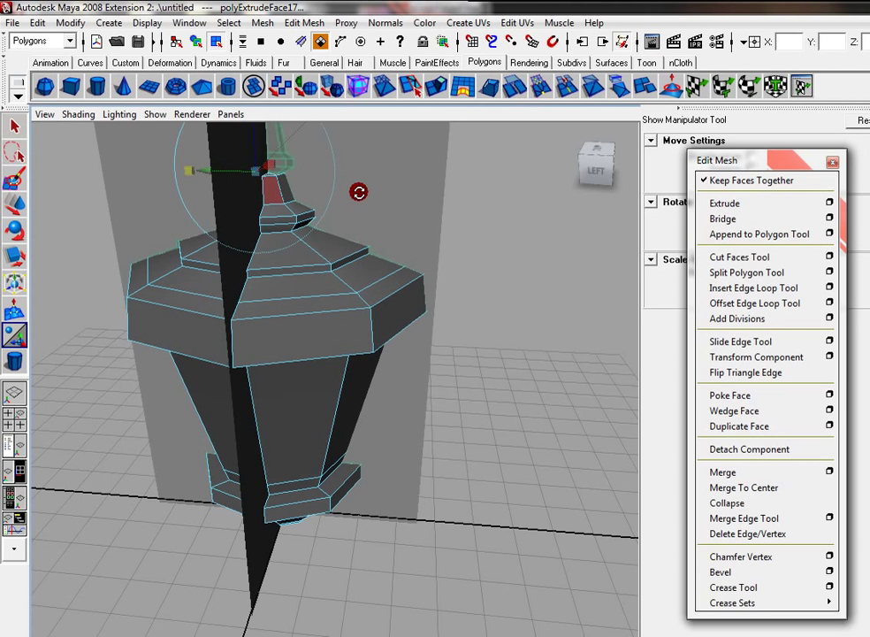
pyautogui.keyDown('alt'); pyautogui.moveTo(357, 189); pyautogui.dragTo(202, 188); pyautogui.keyUp('alt')
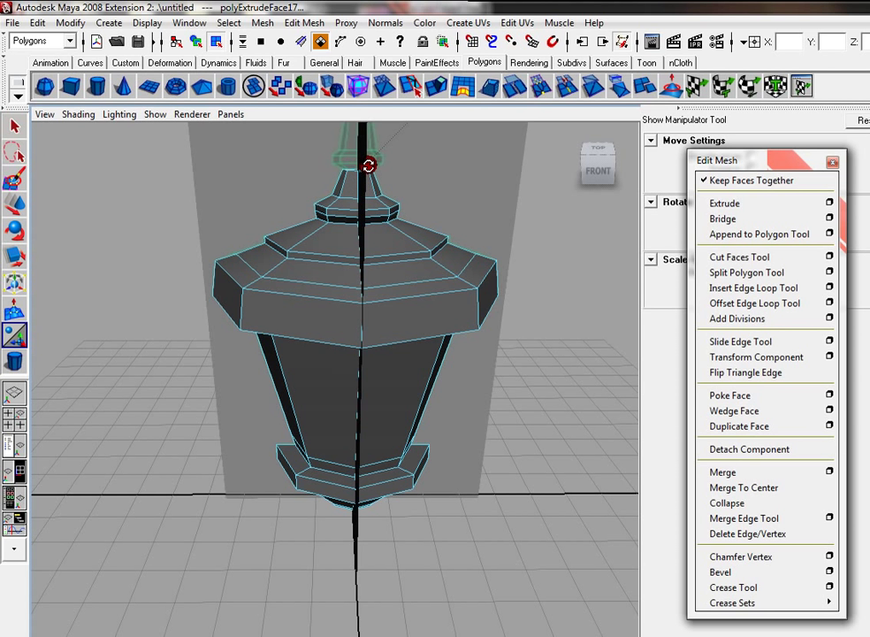
pyautogui.moveTo(369, 164)
pyautogui.keyDown('alt'); pyautogui.mouseDown(button='right')
pyautogui.moveTo(406, 187)
pyautogui.moveTo(467, 200)
pyautogui.mouseUp(button='right'); pyautogui.keyUp('alt')
pyautogui.moveTo(467, 200)
pyautogui.keyDown('alt'); pyautogui.mouseDown(button='middle')
pyautogui.moveTo(410, 348)
pyautogui.moveTo(441, 362)
pyautogui.mouseUp(button='middle'); pyautogui.keyUp('alt')
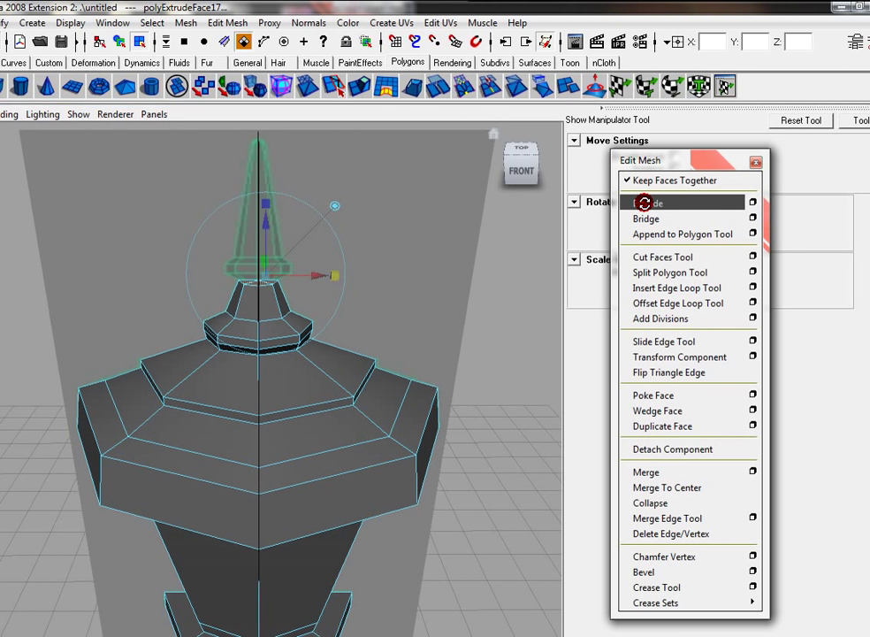
# Extrude the neck's top face into a slightly raised ring
pyautogui.click(644, 204)
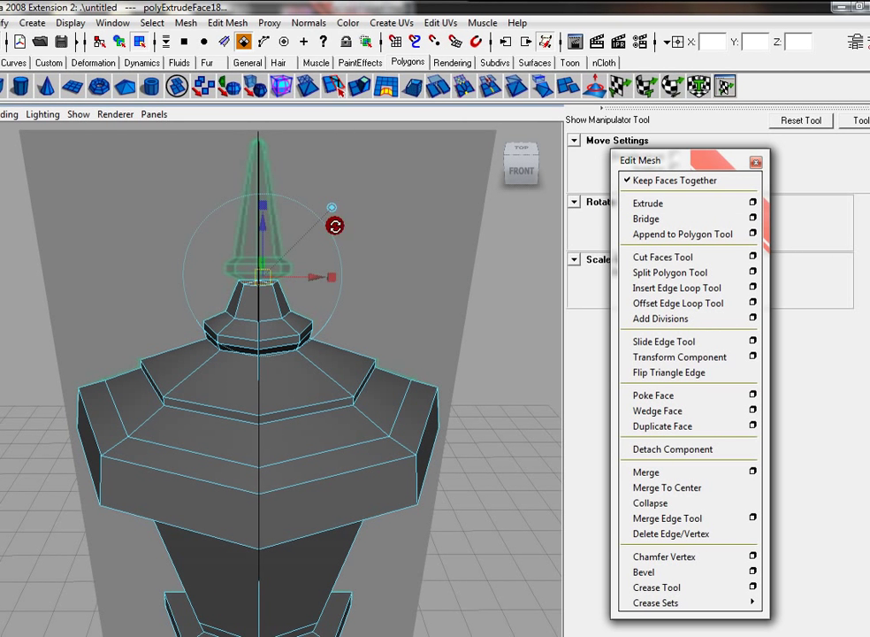
pyautogui.moveTo(263, 205)
pyautogui.mouseDown()
pyautogui.moveTo(262, 197)
pyautogui.moveTo(305, 209)
pyautogui.mouseUp()
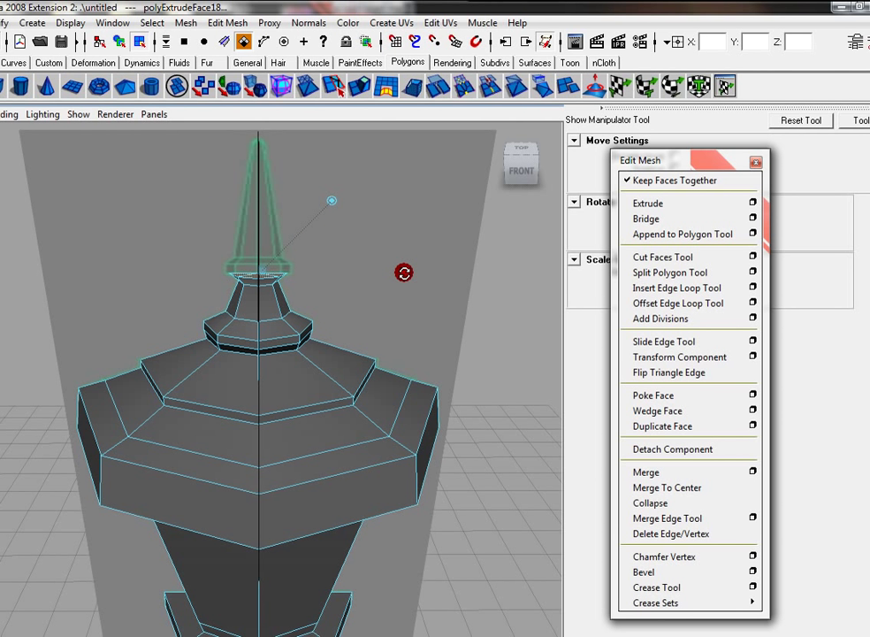
pyautogui.keyDown('alt'); pyautogui.moveTo(265, 354); pyautogui.dragTo(318, 354); pyautogui.keyUp('alt')
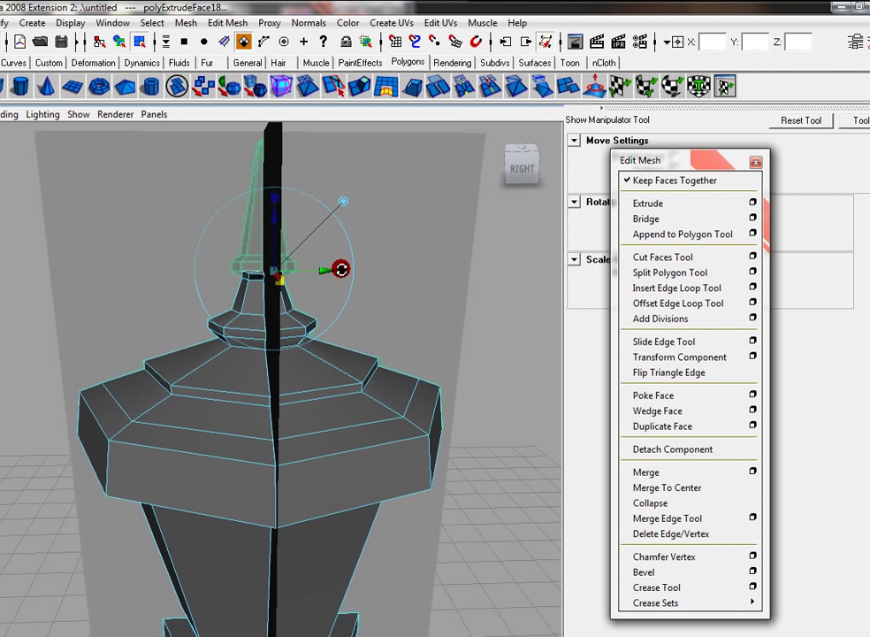
pyautogui.moveTo(270, 208); pyautogui.dragTo(321, 211)
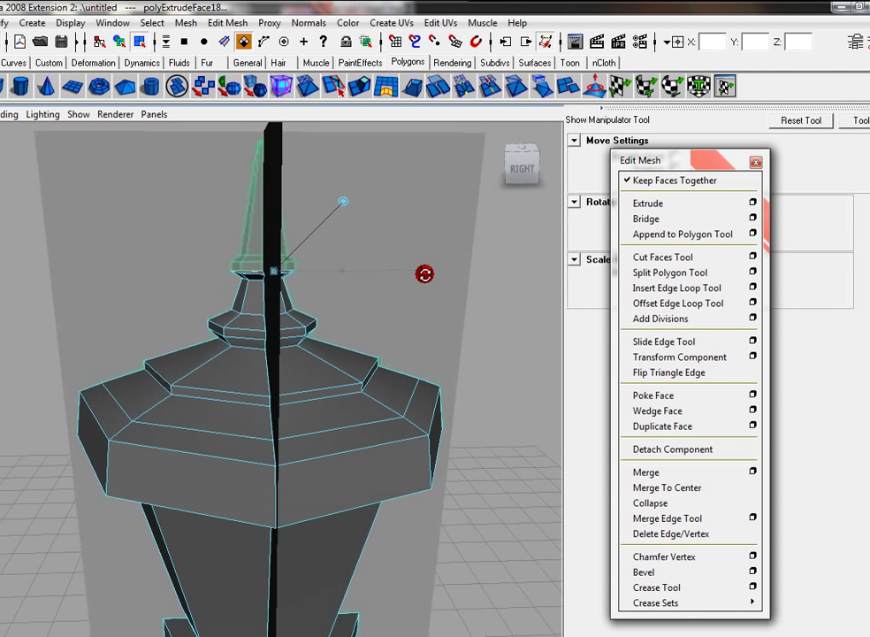
# Extrude two more sections, narrowing them into a small second collar at the spire base
pyautogui.click(648, 203)
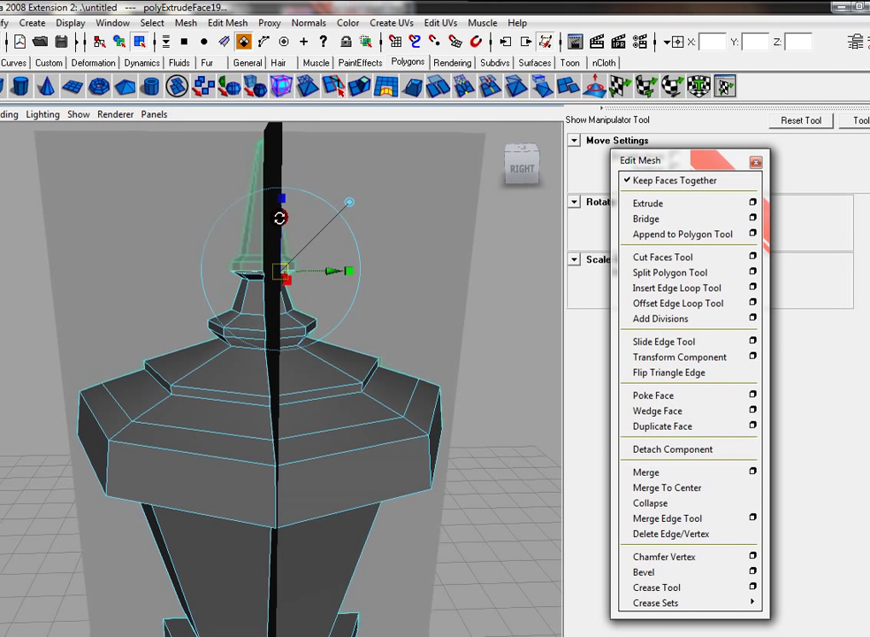
pyautogui.moveTo(281, 198); pyautogui.dragTo(281, 212)
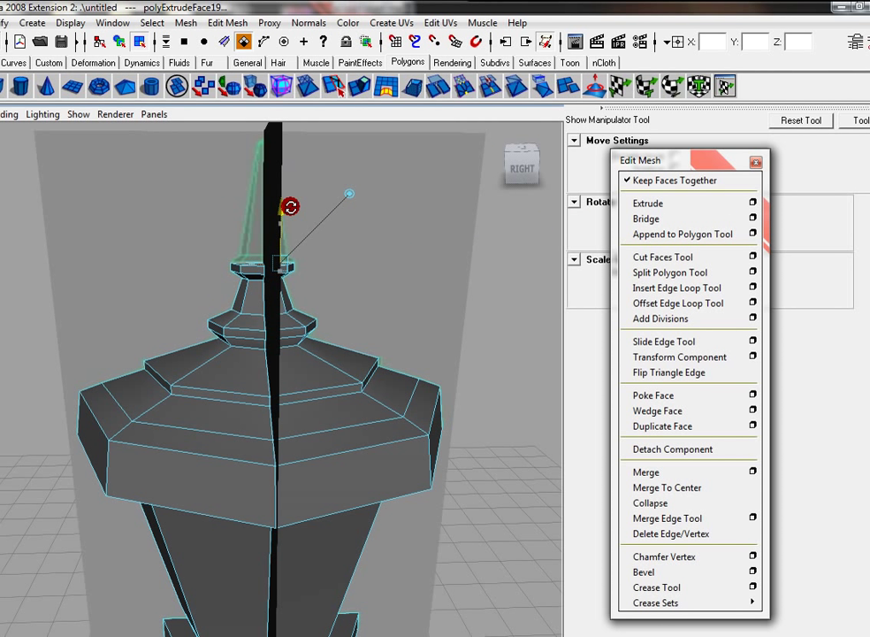
pyautogui.click(636, 203)
pyautogui.moveTo(281, 209); pyautogui.dragTo(287, 202)
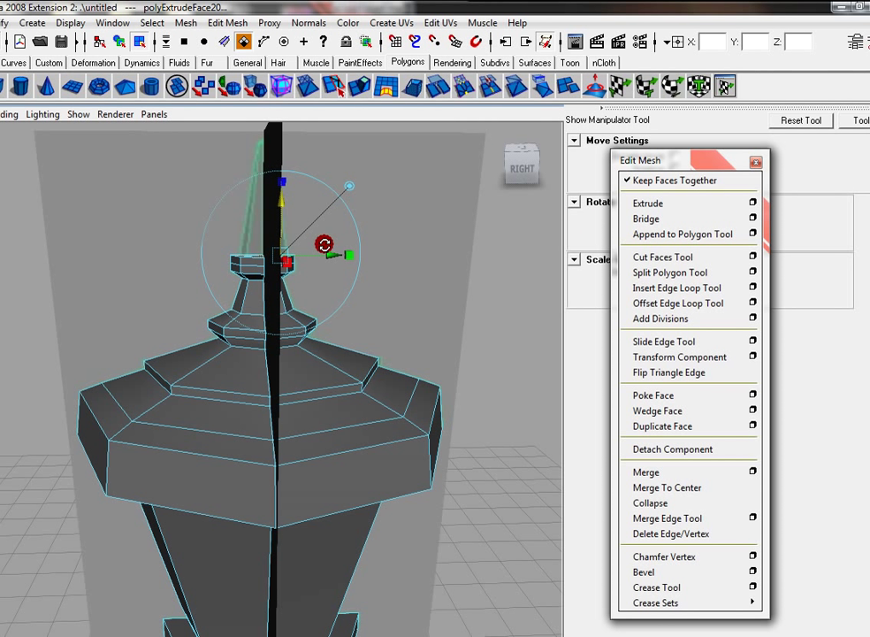
pyautogui.moveTo(332, 255); pyautogui.dragTo(320, 255)
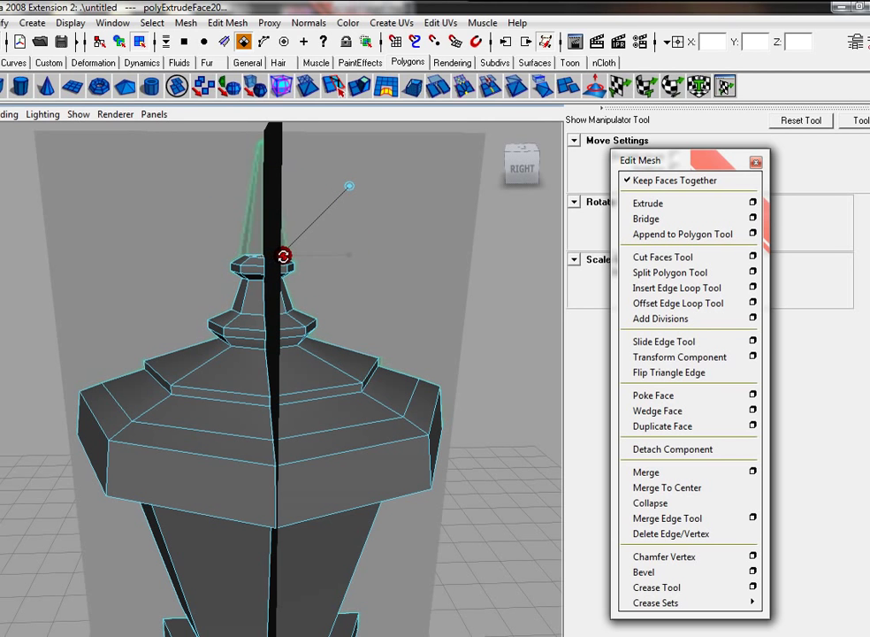
pyautogui.keyDown('alt'); pyautogui.moveTo(398, 398); pyautogui.dragTo(434, 398); pyautogui.keyUp('alt')
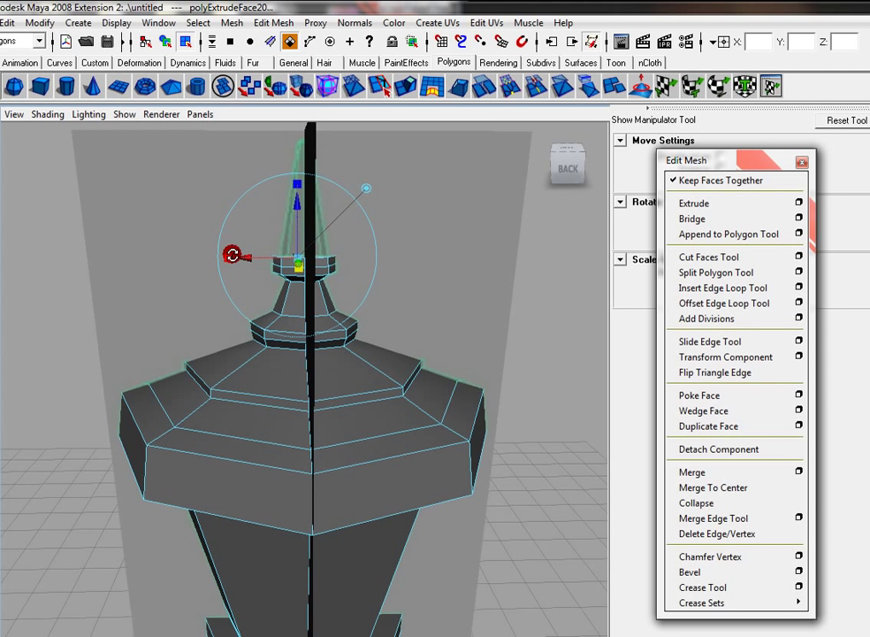
pyautogui.moveTo(231, 255)
pyautogui.mouseDown()
pyautogui.moveTo(323, 259)
pyautogui.moveTo(292, 261)
pyautogui.mouseUp()
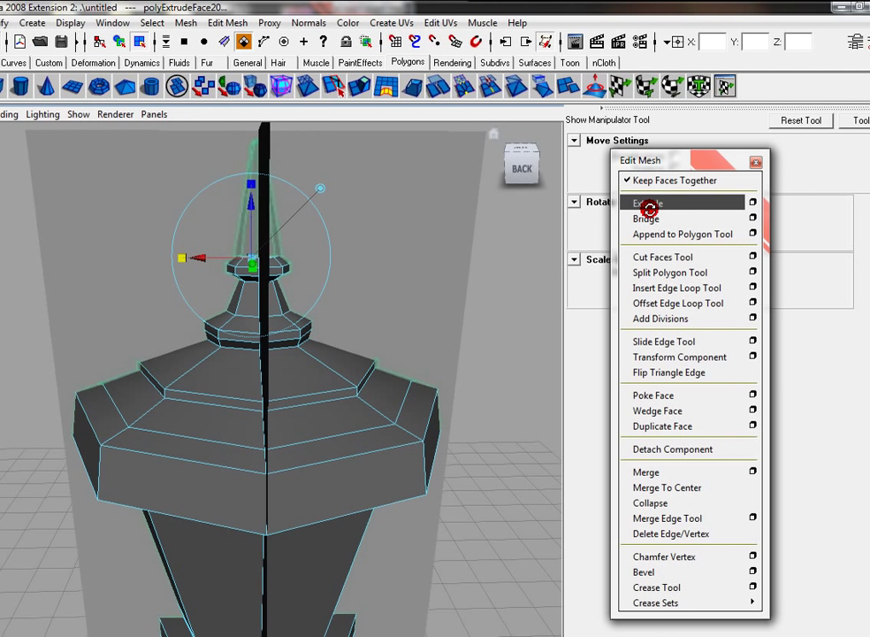
# Extrude a tall spire, scale its tip to a point, and close the mesh tear-off menu
pyautogui.click(697, 203)
pyautogui.moveTo(256, 210)
pyautogui.mouseDown()
pyautogui.moveTo(276, 128)
pyautogui.moveTo(265, 86)
pyautogui.mouseUp()
pyautogui.moveTo(254, 135); pyautogui.dragTo(190, 139)
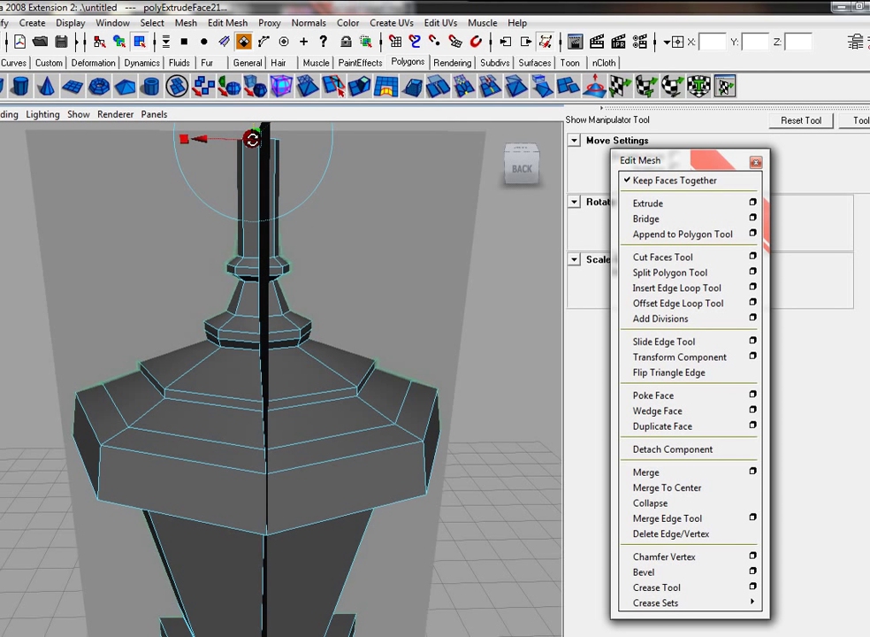
pyautogui.moveTo(359, 141); pyautogui.dragTo(329, 140)
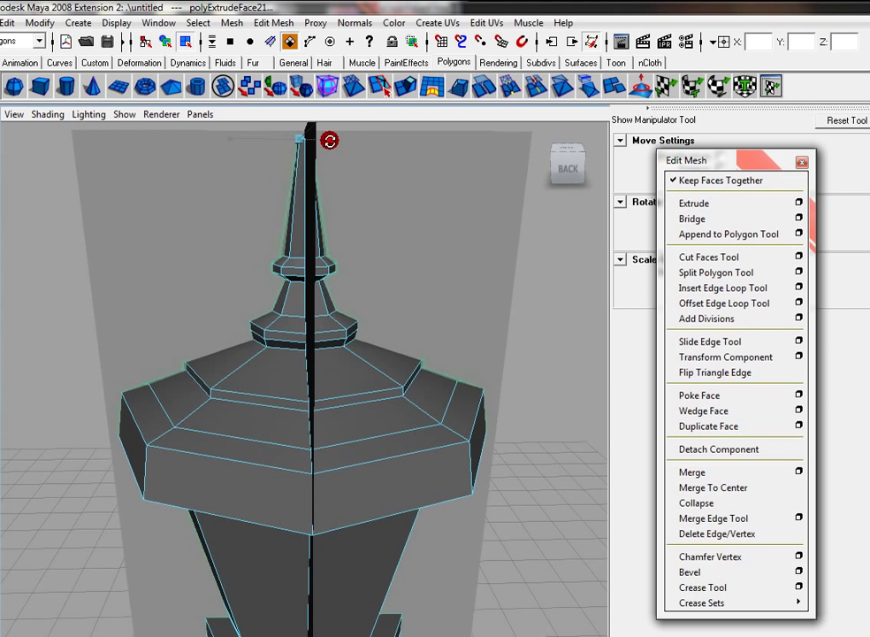
pyautogui.moveTo(412, 210)
pyautogui.keyDown('alt'); pyautogui.mouseDown()
pyautogui.moveTo(264, 207)
pyautogui.moveTo(346, 145)
pyautogui.mouseUp(); pyautogui.keyUp('alt')
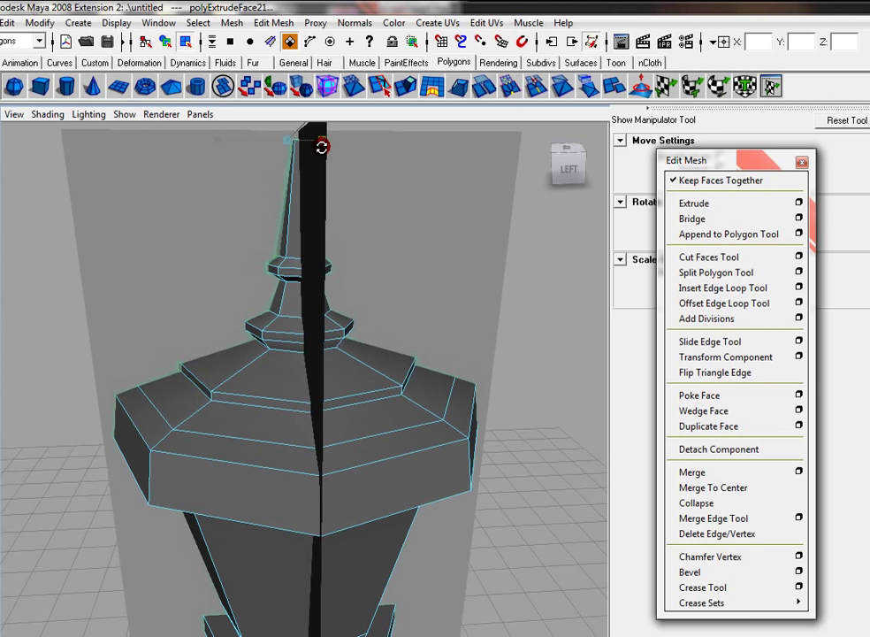
pyautogui.moveTo(419, 197)
pyautogui.keyDown('alt'); pyautogui.mouseDown()
pyautogui.moveTo(247, 204)
pyautogui.moveTo(236, 283)
pyautogui.moveTo(241, 201)
pyautogui.mouseUp(); pyautogui.keyUp('alt')
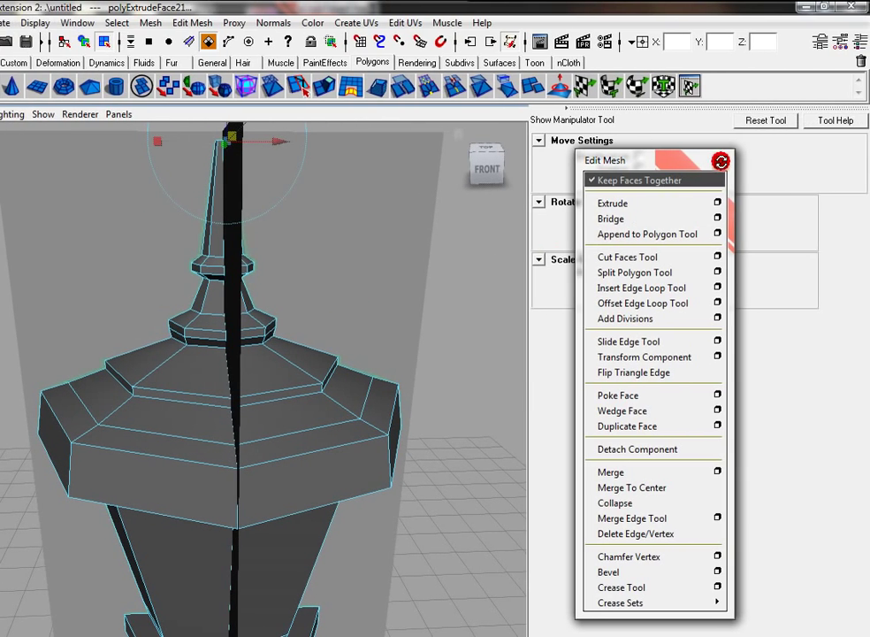
pyautogui.click(720, 160)
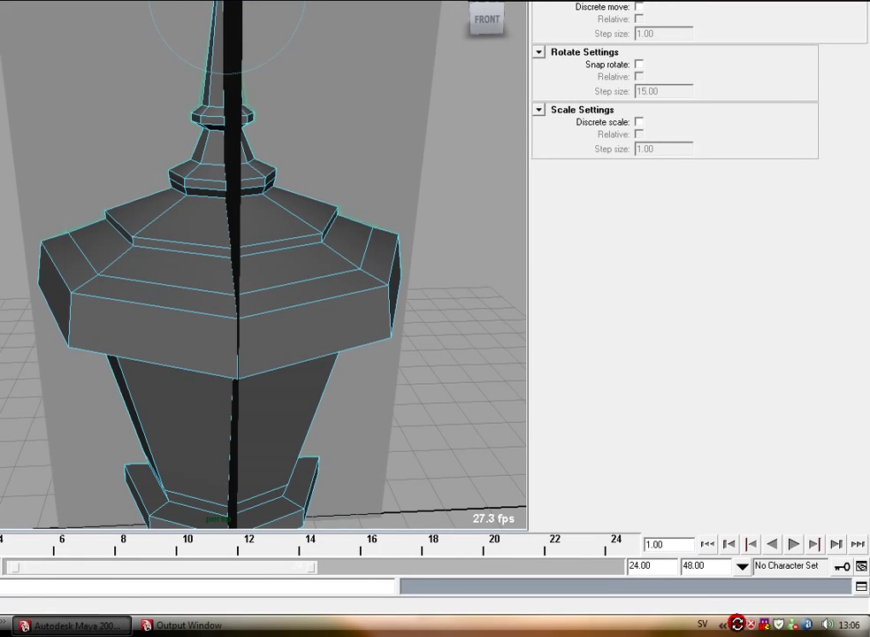
pyautogui.click(736, 623)
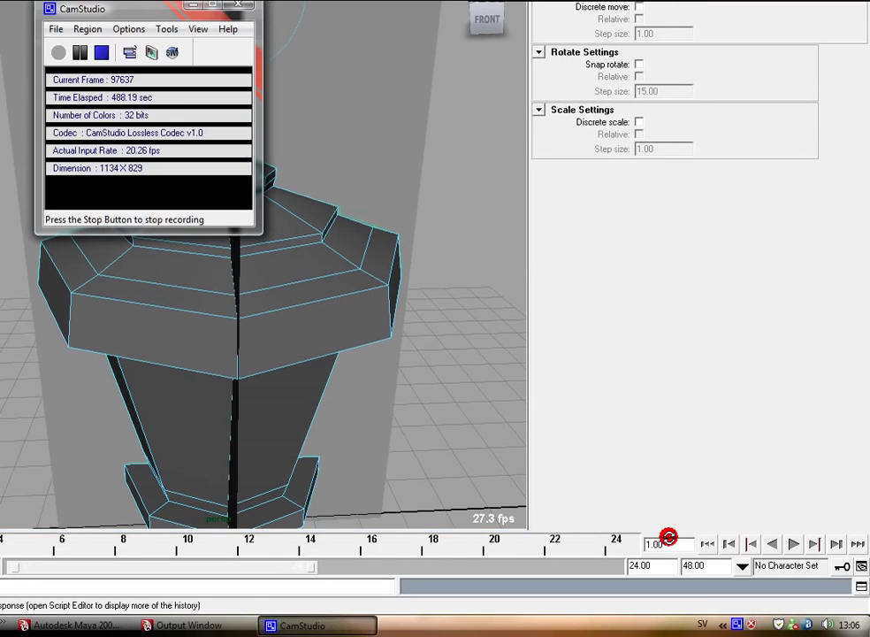